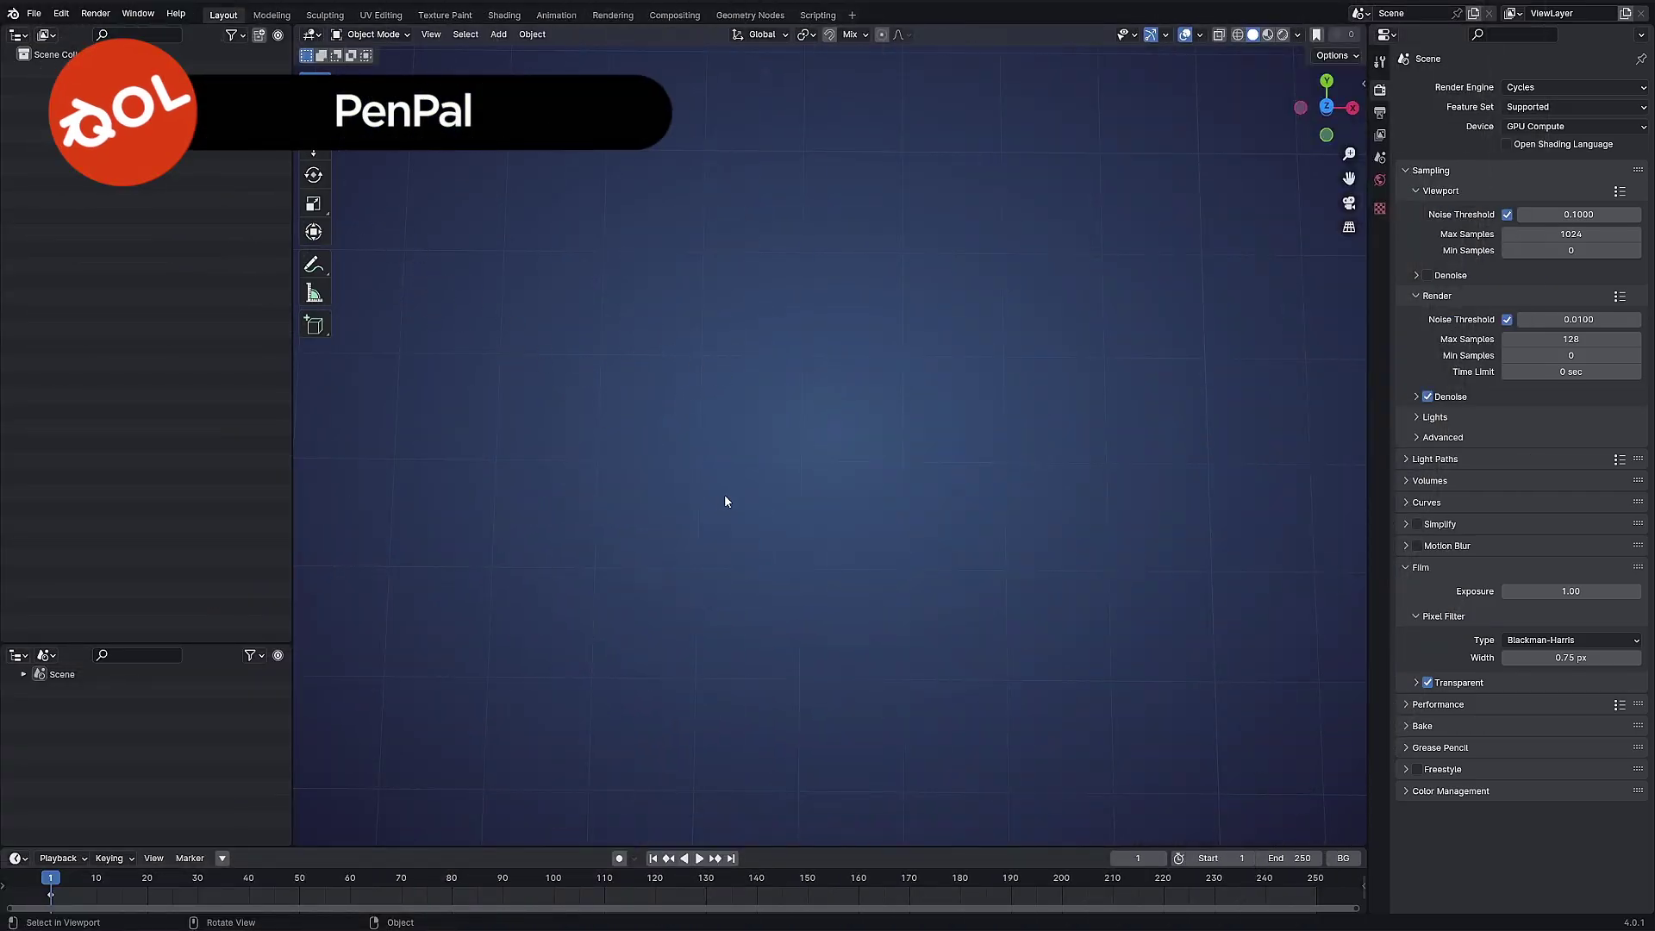
# - Add a Bezier curve with a 1 m radius at the world origin
pyautogui.moveTo(740, 471); pyautogui.dragTo(707, 450, button='middle')
pyautogui.moveTo(697, 296)
pyautogui.keyDown('shift'); pyautogui.mouseDown(button='middle')
pyautogui.moveTo(633, 535)
pyautogui.moveTo(907, 438)
pyautogui.moveTo(1137, 396)
pyautogui.mouseUp(button='middle'); pyautogui.keyUp('shift')
pyautogui.moveTo(708, 379)
pyautogui.keyDown('shift'); pyautogui.mouseDown(button='middle')
pyautogui.moveTo(790, 351)
pyautogui.moveTo(813, 307)
pyautogui.moveTo(732, 406)
pyautogui.moveTo(678, 413)
pyautogui.mouseUp(button='middle'); pyautogui.keyUp('shift')
pyautogui.click(498, 33)
pyautogui.moveTo(560, 85)
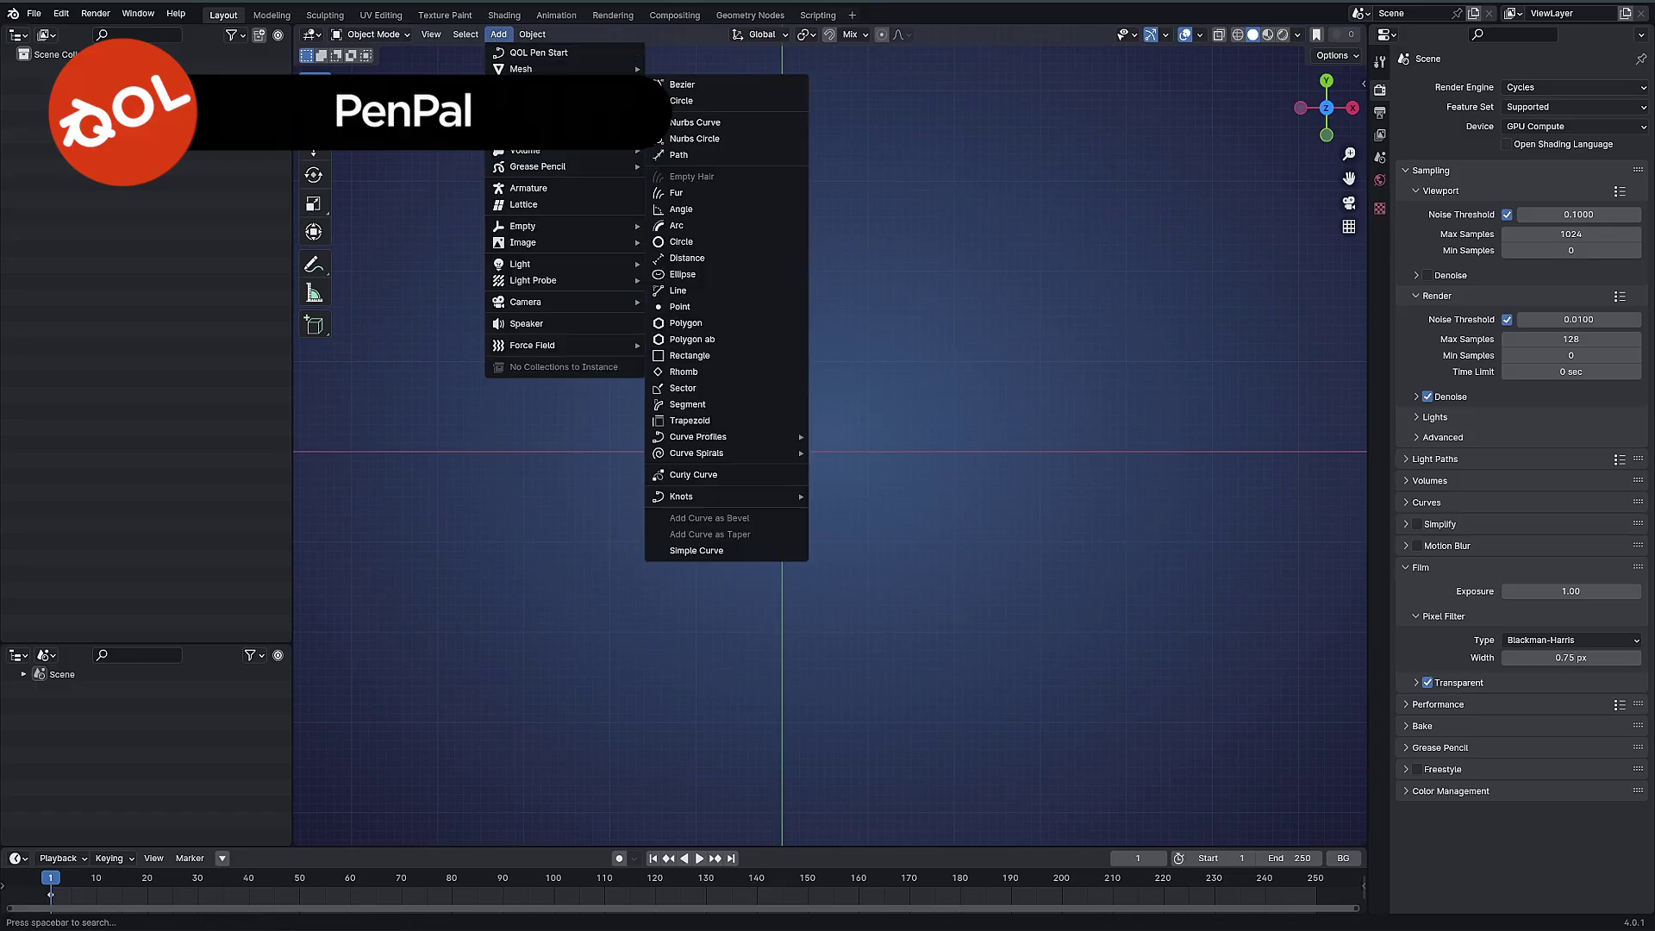
pyautogui.click(700, 86)
pyautogui.scroll(5, 716, 588)
pyautogui.keyDown('shift'); pyautogui.moveTo(601, 557); pyautogui.dragTo(726, 564, button='middle'); pyautogui.keyUp('shift')
pyautogui.scroll(2, 767, 593)
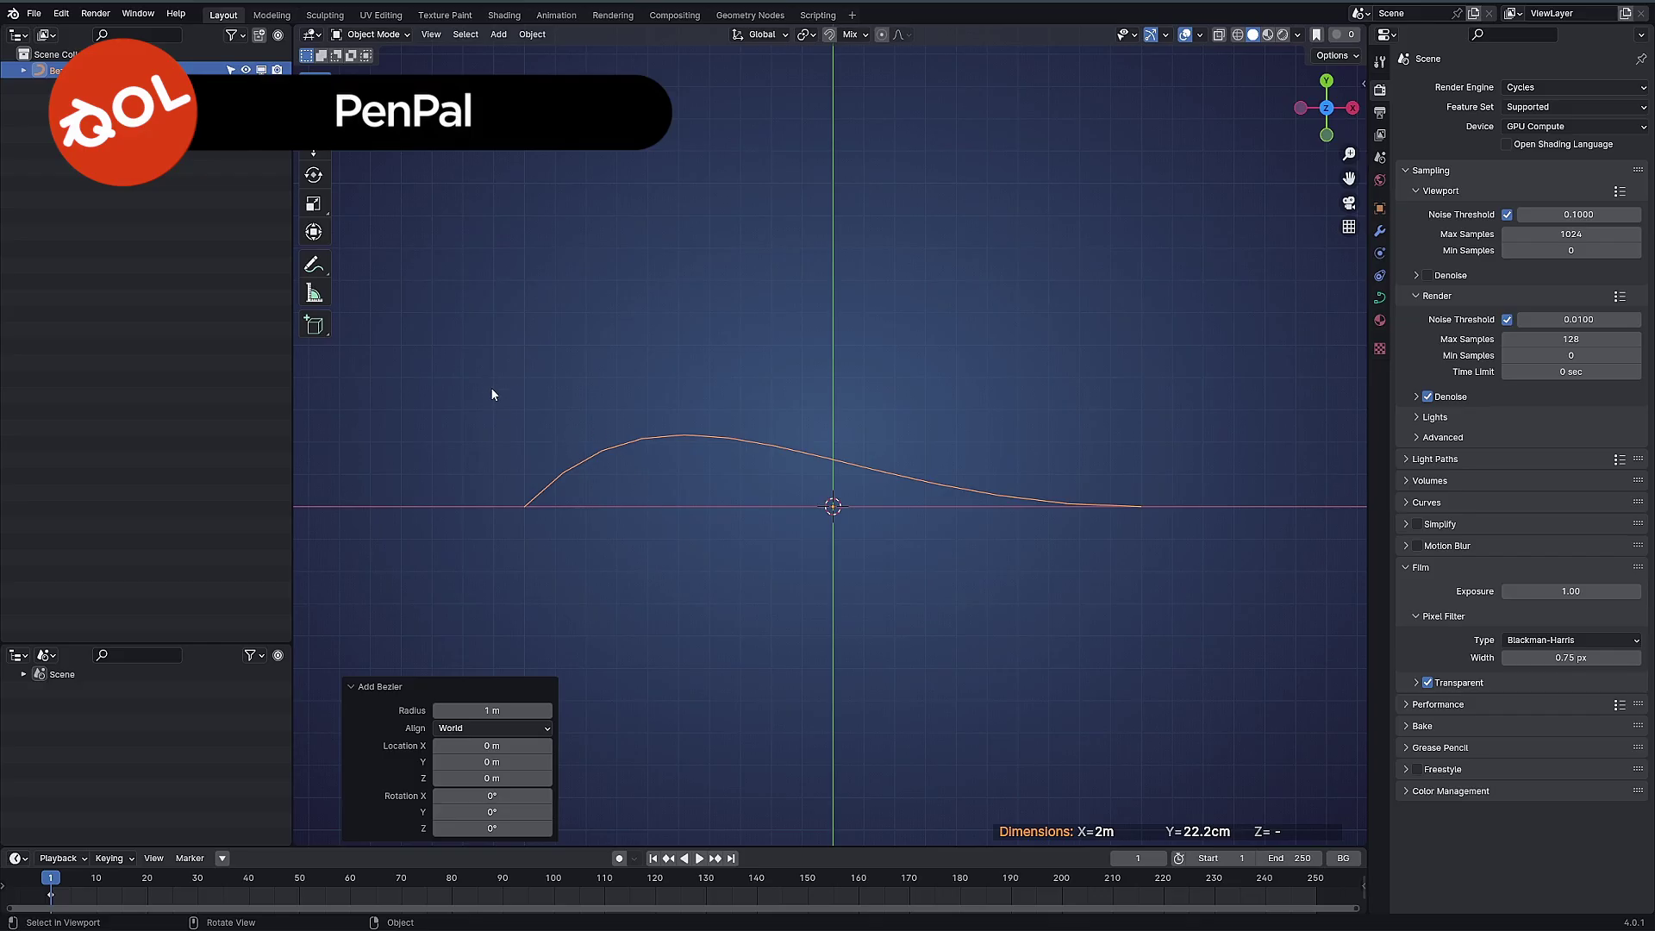
# - In Edit Mode, move the curve's start point by about 0.14 m X and 0.86 m Y, and raise its end point by about 0.63 m
pyautogui.press('Tab')
pyautogui.press('w')
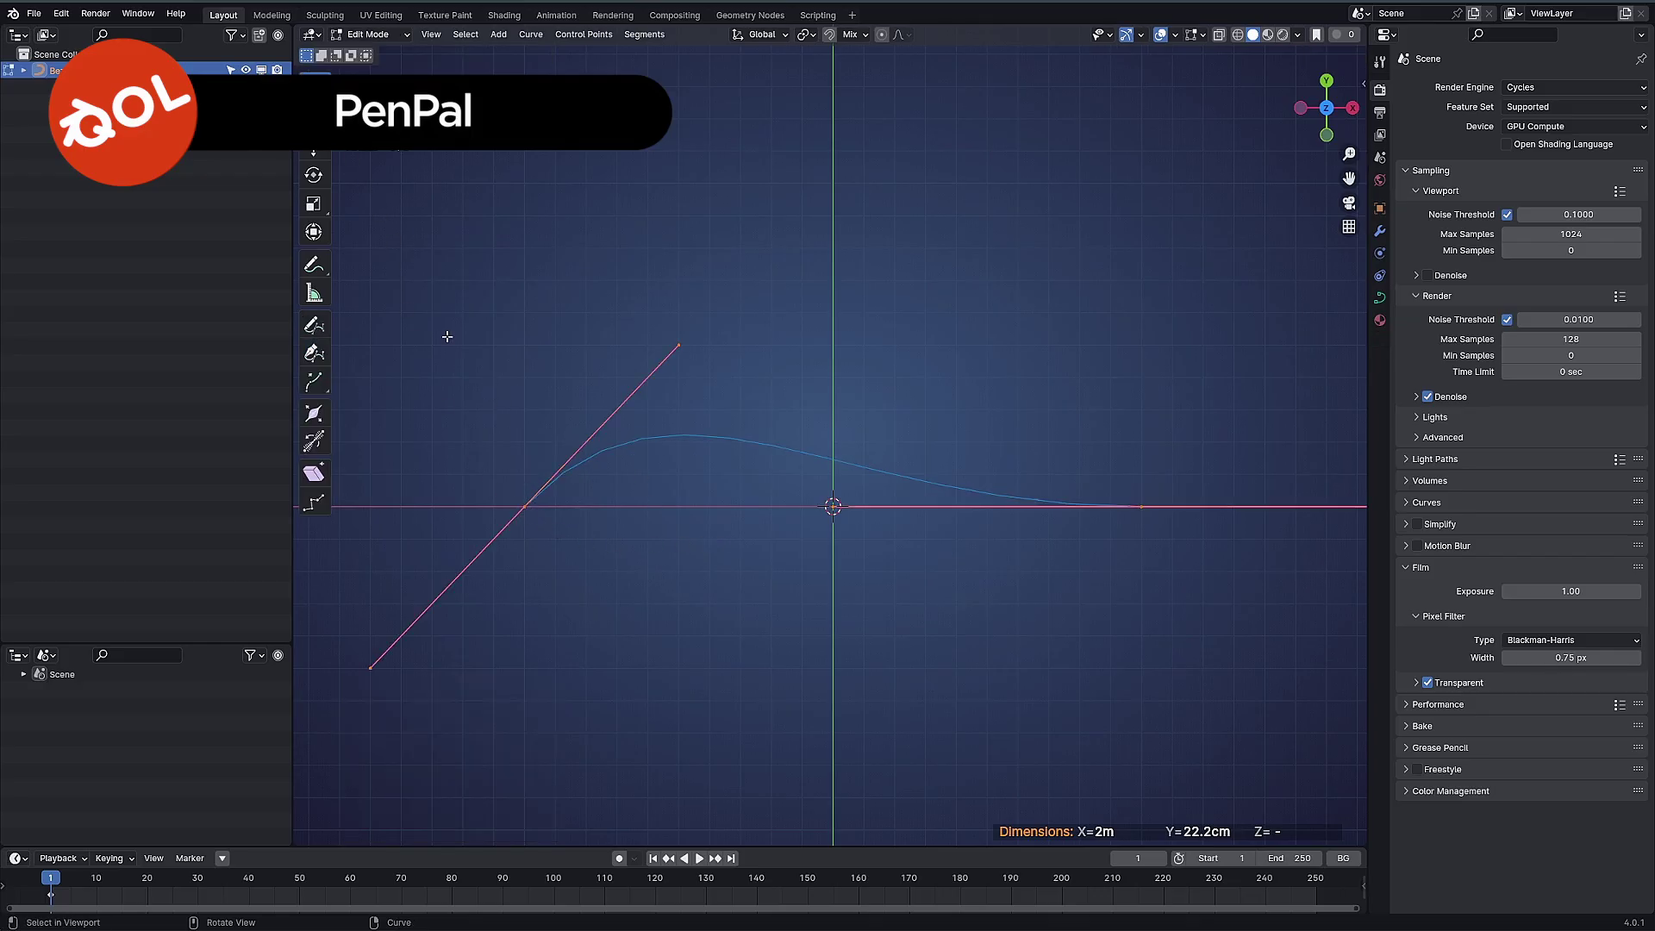
pyautogui.click(525, 506)
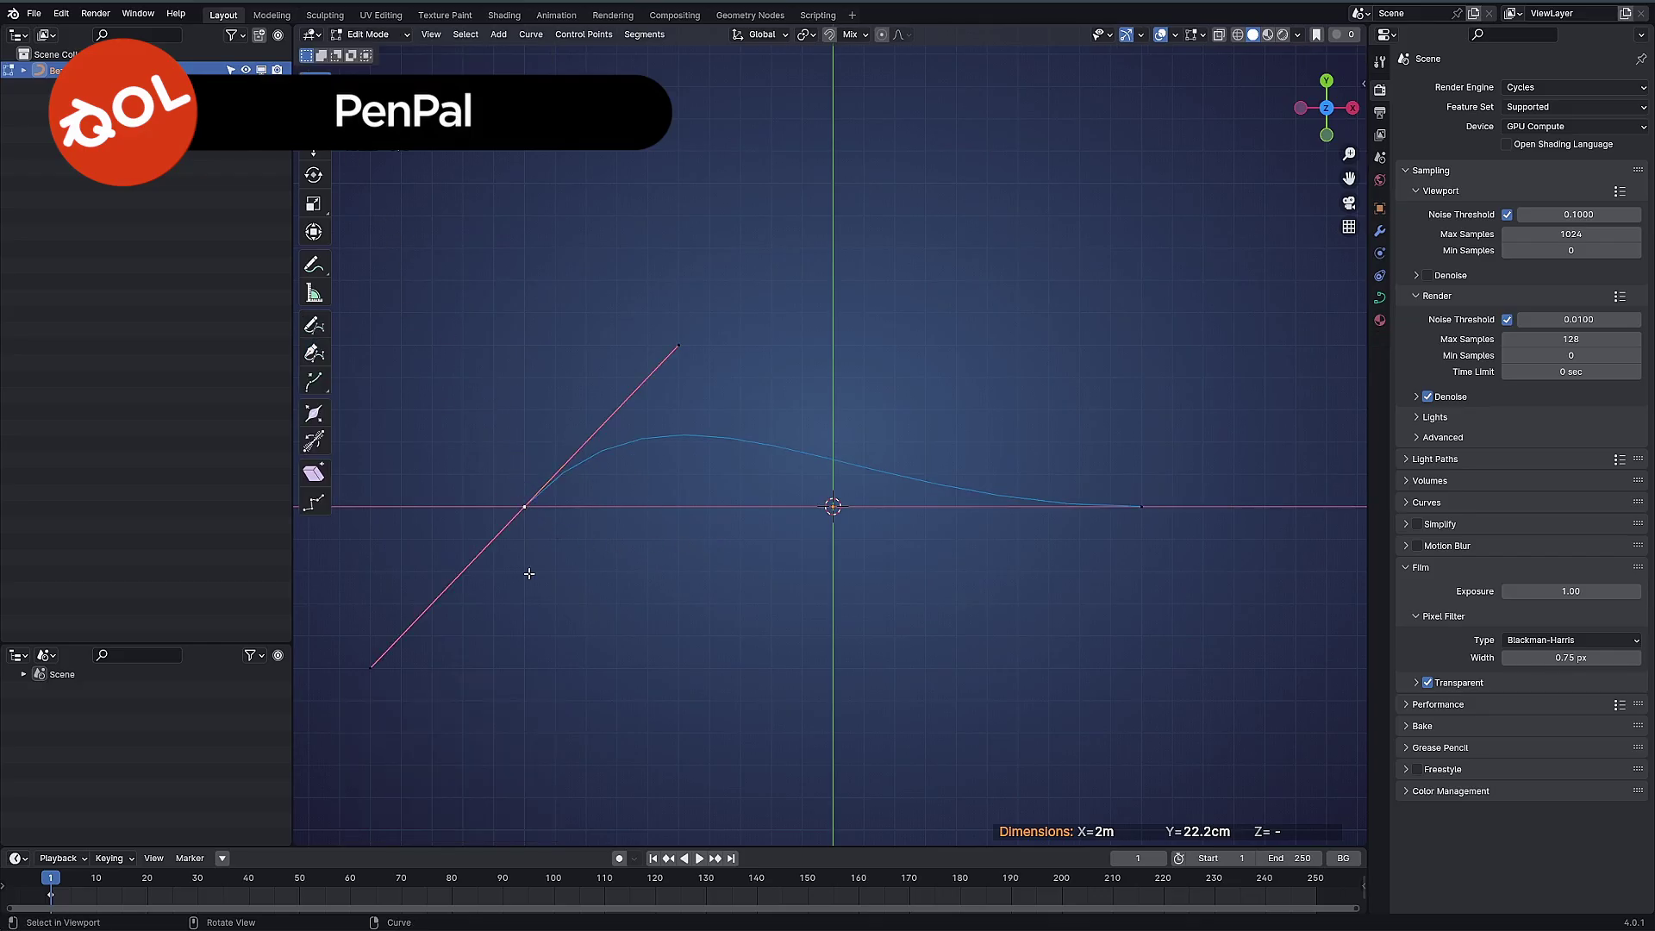
pyautogui.press('g')
pyautogui.click(572, 289)
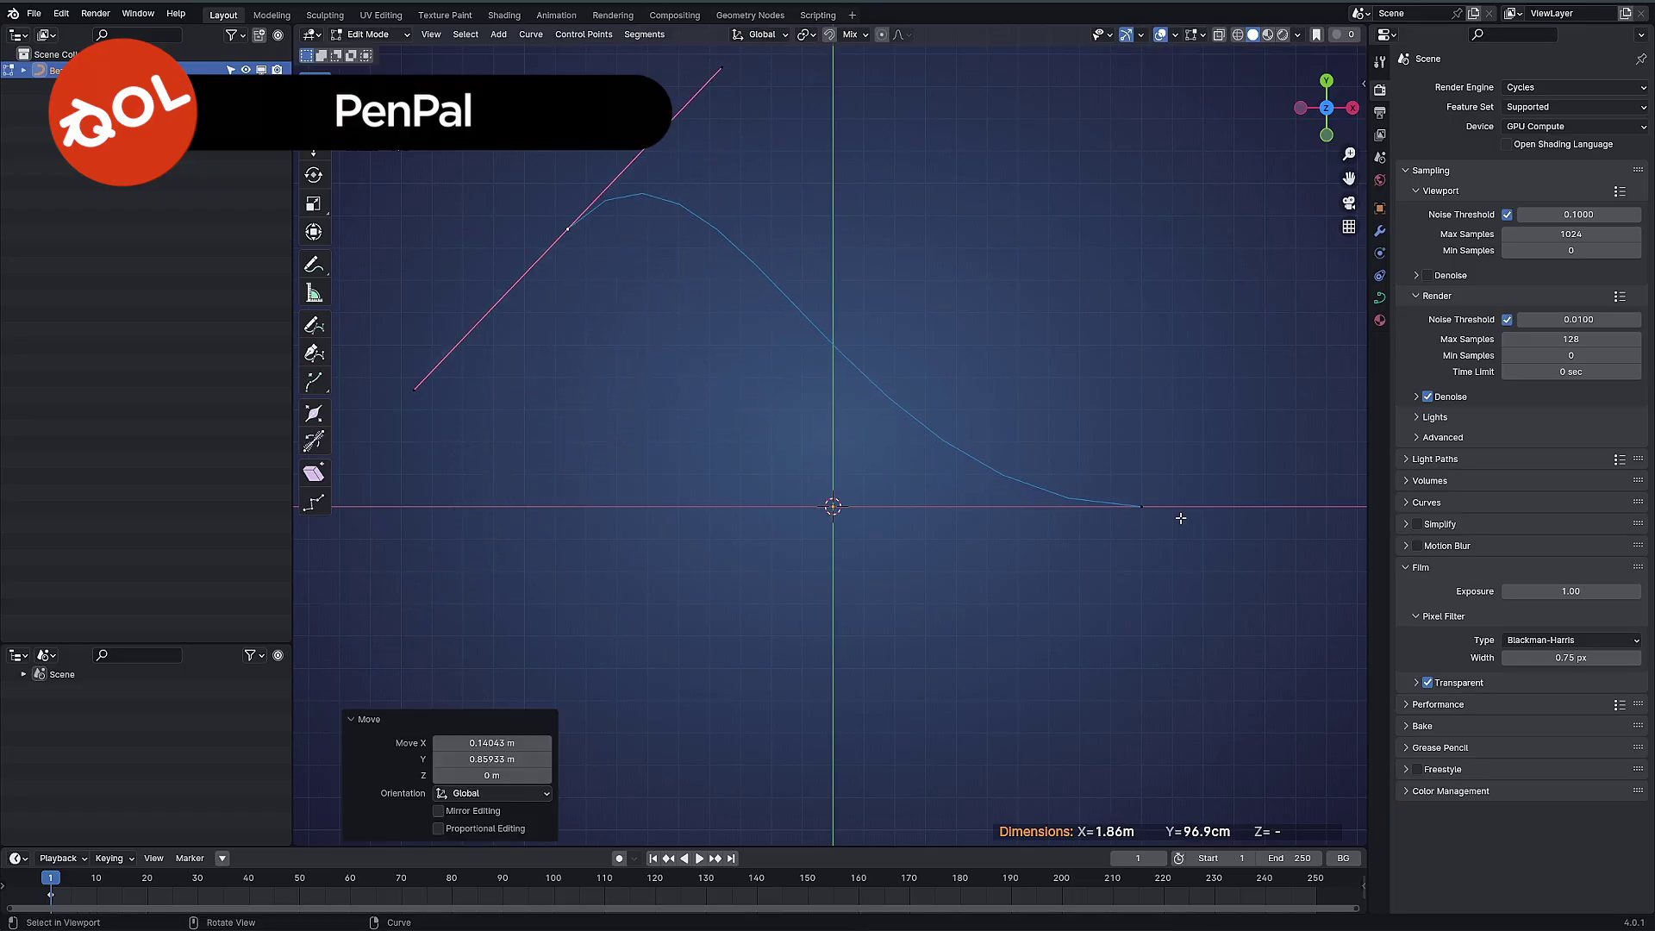
pyautogui.click(1136, 504)
pyautogui.press('g')
pyautogui.click(1071, 406)
pyautogui.keyDown('shift'); pyautogui.moveTo(931, 377); pyautogui.dragTo(848, 476, button='middle'); pyautogui.keyUp('shift')
pyautogui.scroll(-3, 922, 447)
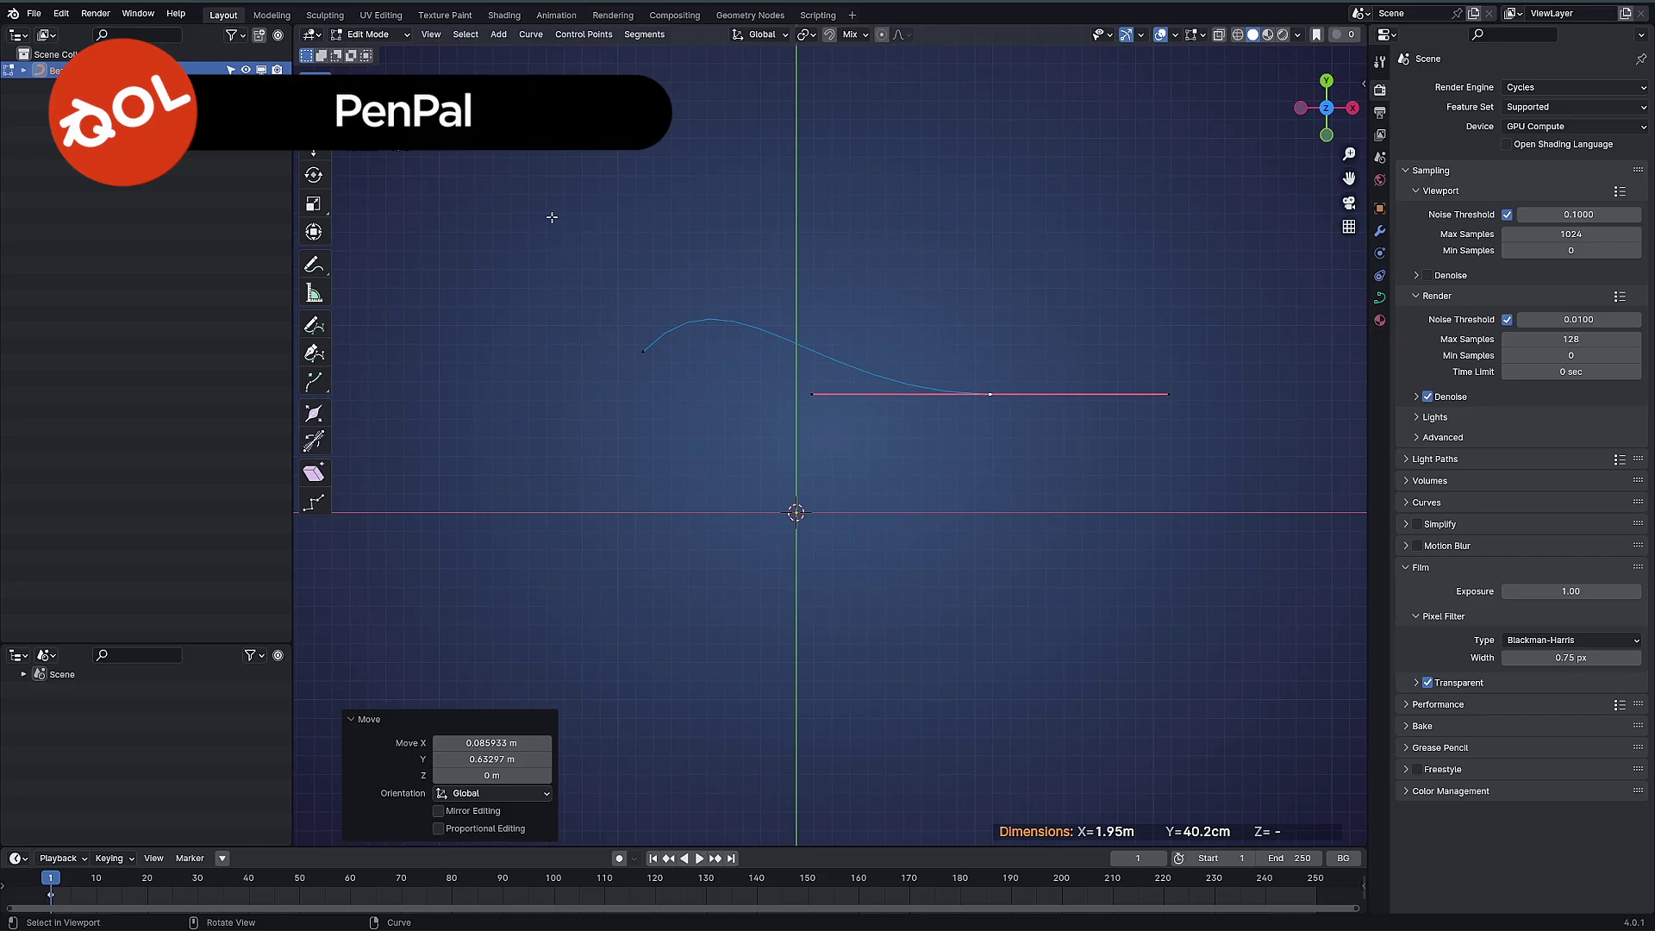
# - Select both control points of the Bezier curve and delete their vertices
pyautogui.moveTo(567, 221); pyautogui.dragTo(1083, 617)
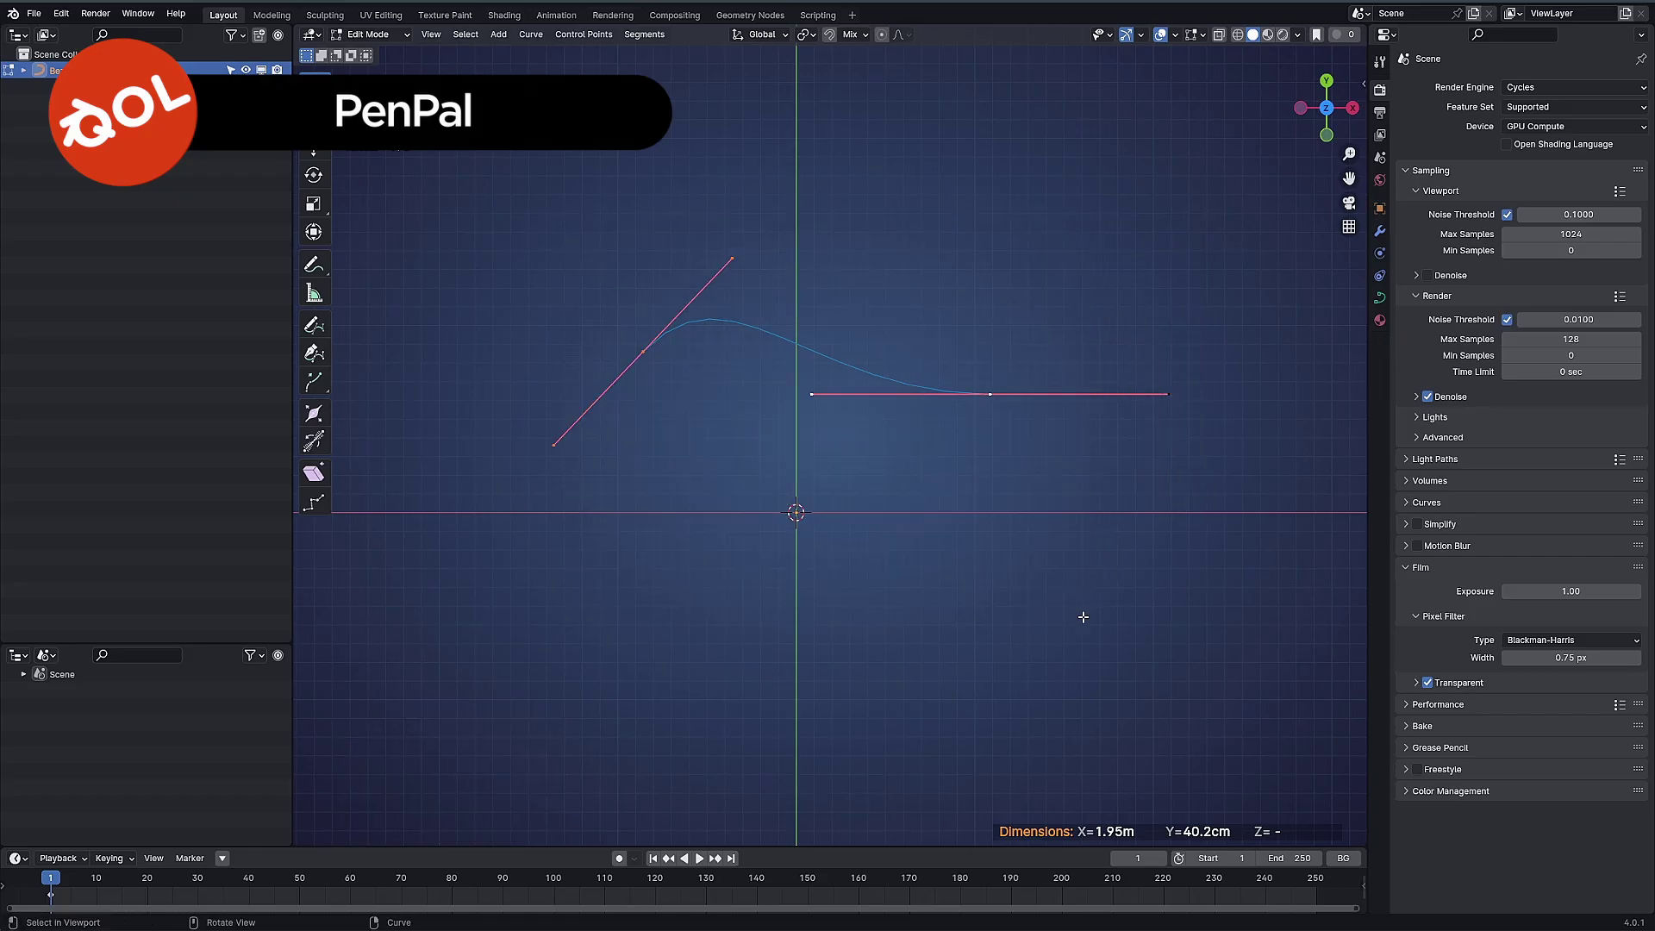
pyautogui.press('x')
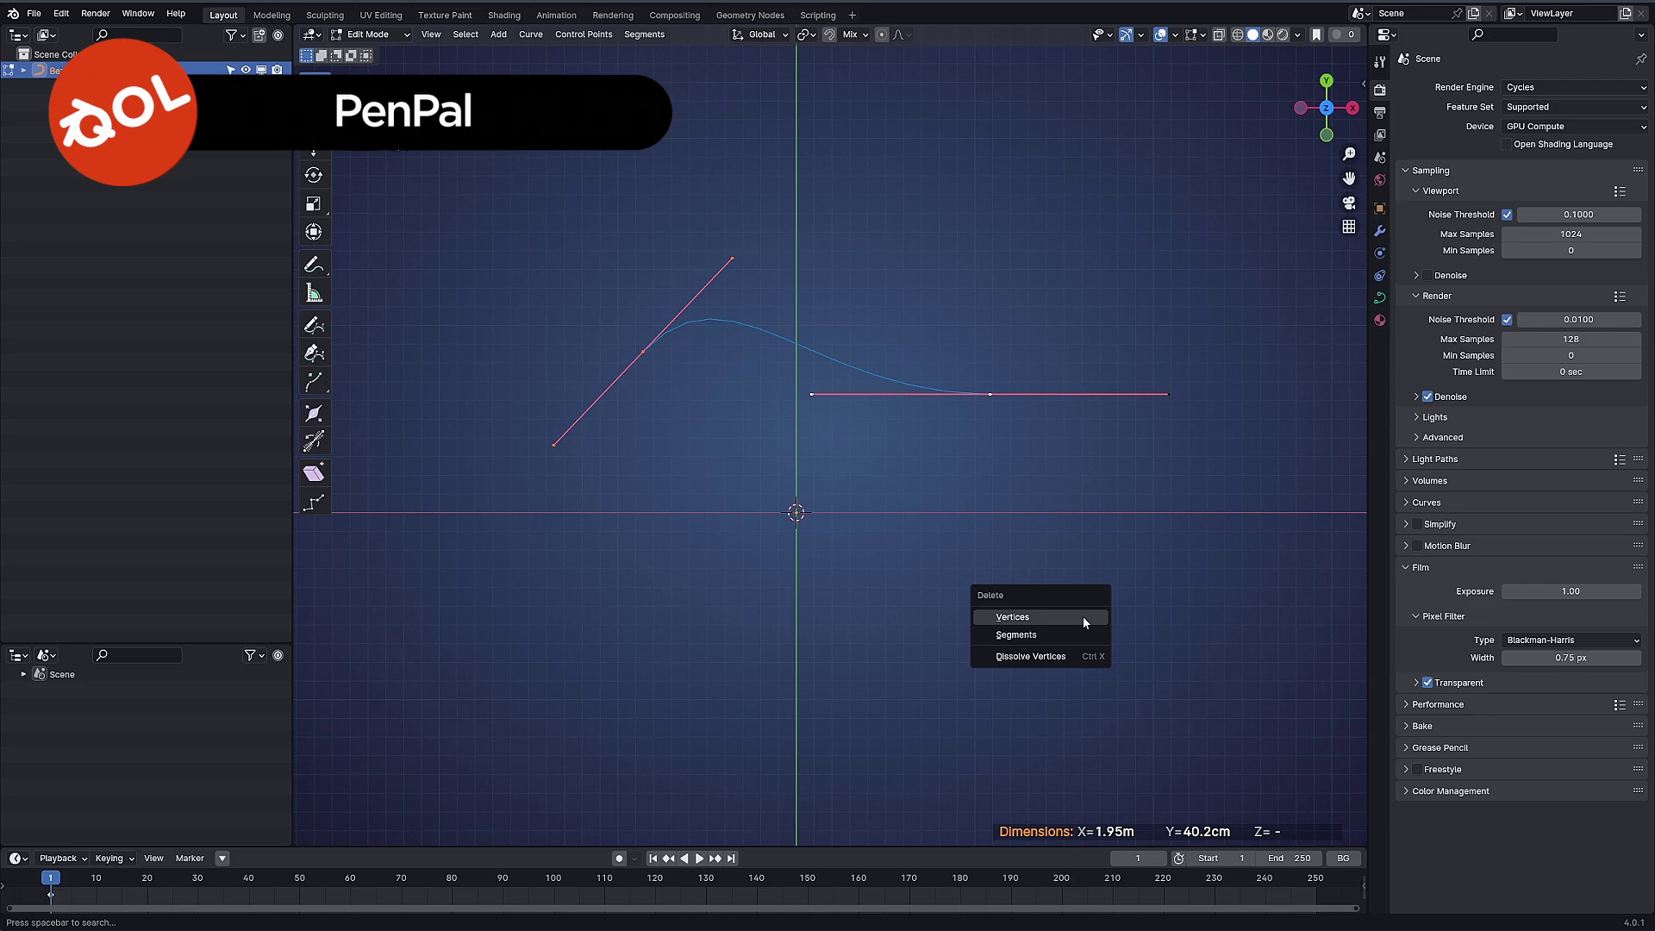
pyautogui.click(1083, 617)
# - Draw an open zigzag spline of straight segments with the Curve Pen, finishing with curved points made by pulling out handles
pyautogui.click(315, 353)
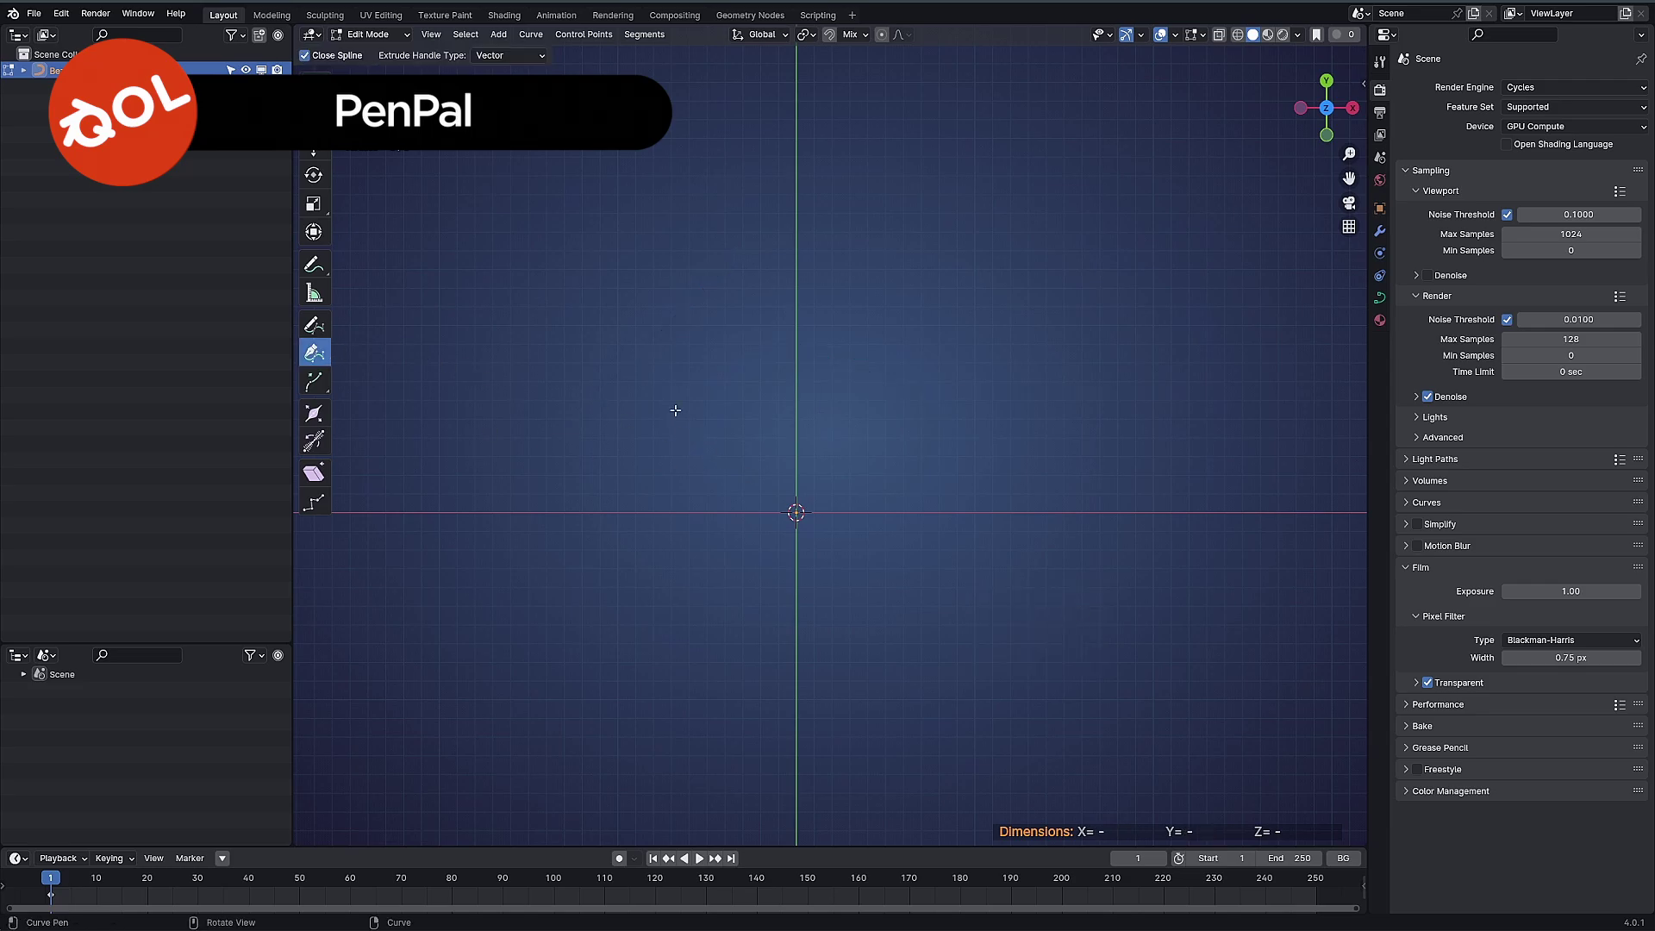
pyautogui.click(585, 285)
pyautogui.click(480, 482)
pyautogui.click(649, 639)
pyautogui.click(685, 516)
pyautogui.click(652, 432)
pyautogui.click(893, 432)
pyautogui.click(910, 598)
pyautogui.keyDown('shift'); pyautogui.moveTo(1017, 569); pyautogui.dragTo(902, 576, button='middle'); pyautogui.keyUp('shift')
pyautogui.click(894, 601)
pyautogui.moveTo(865, 433); pyautogui.dragTo(855, 380)
pyautogui.click(994, 457)
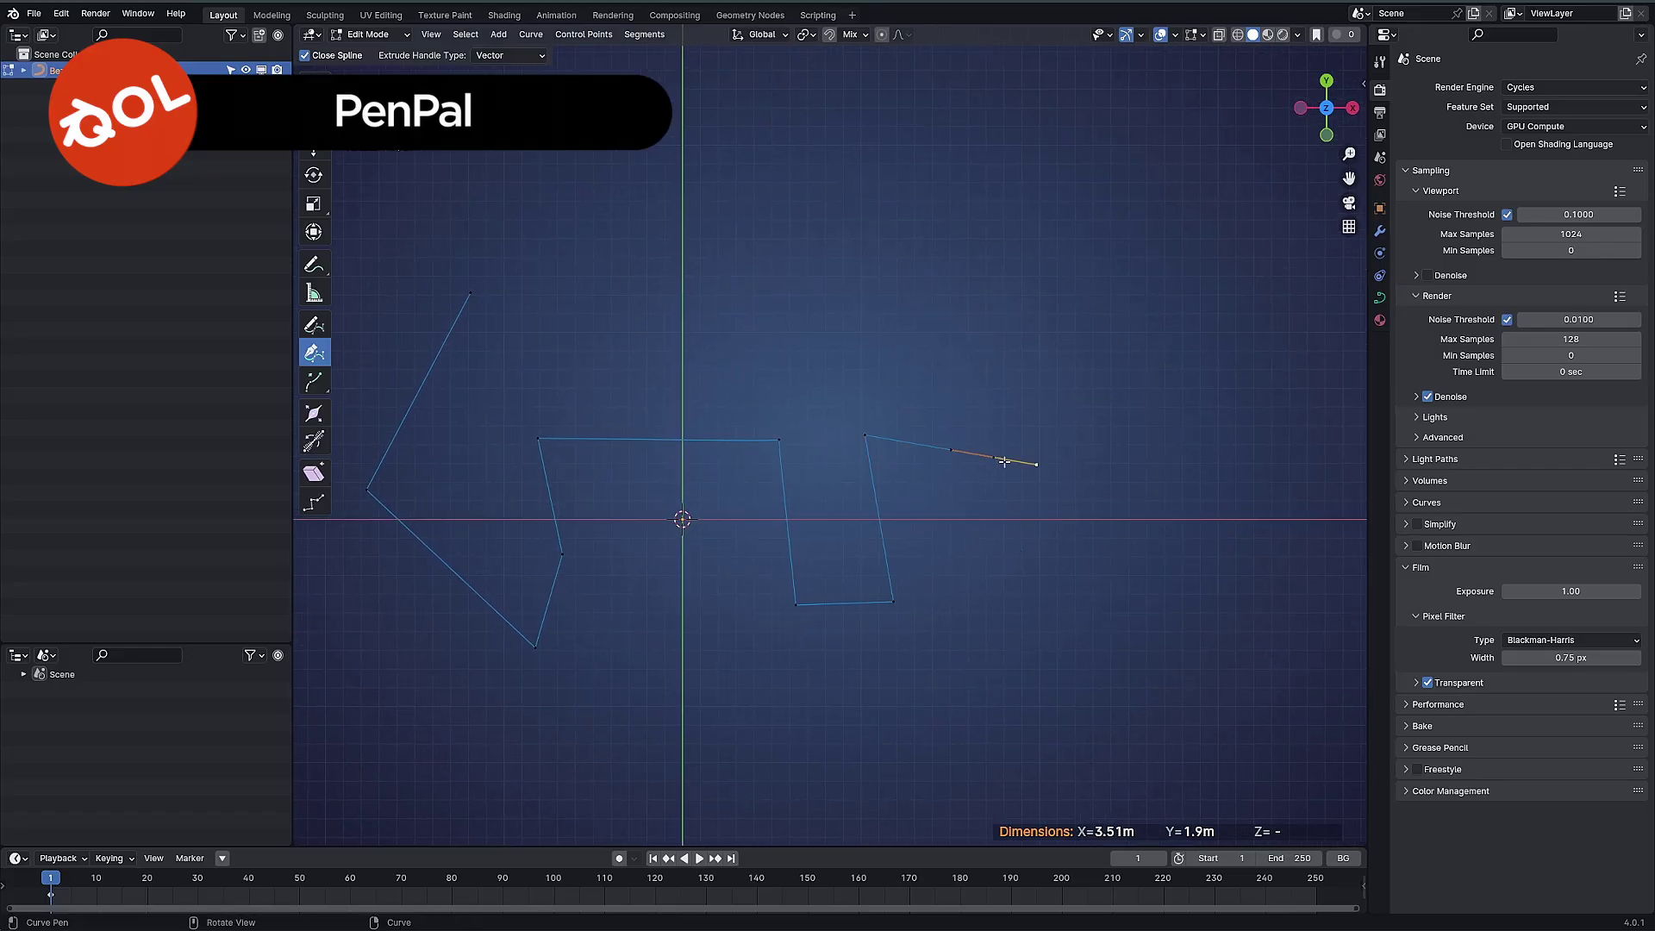
pyautogui.moveTo(1072, 287); pyautogui.dragTo(932, 208)
# - Return to Object Mode and delete the zigzag curve object
pyautogui.keyDown('shift'); pyautogui.moveTo(616, 259); pyautogui.dragTo(748, 219, button='middle'); pyautogui.keyUp('shift')
pyautogui.press('Tab')
pyautogui.press('Delete')
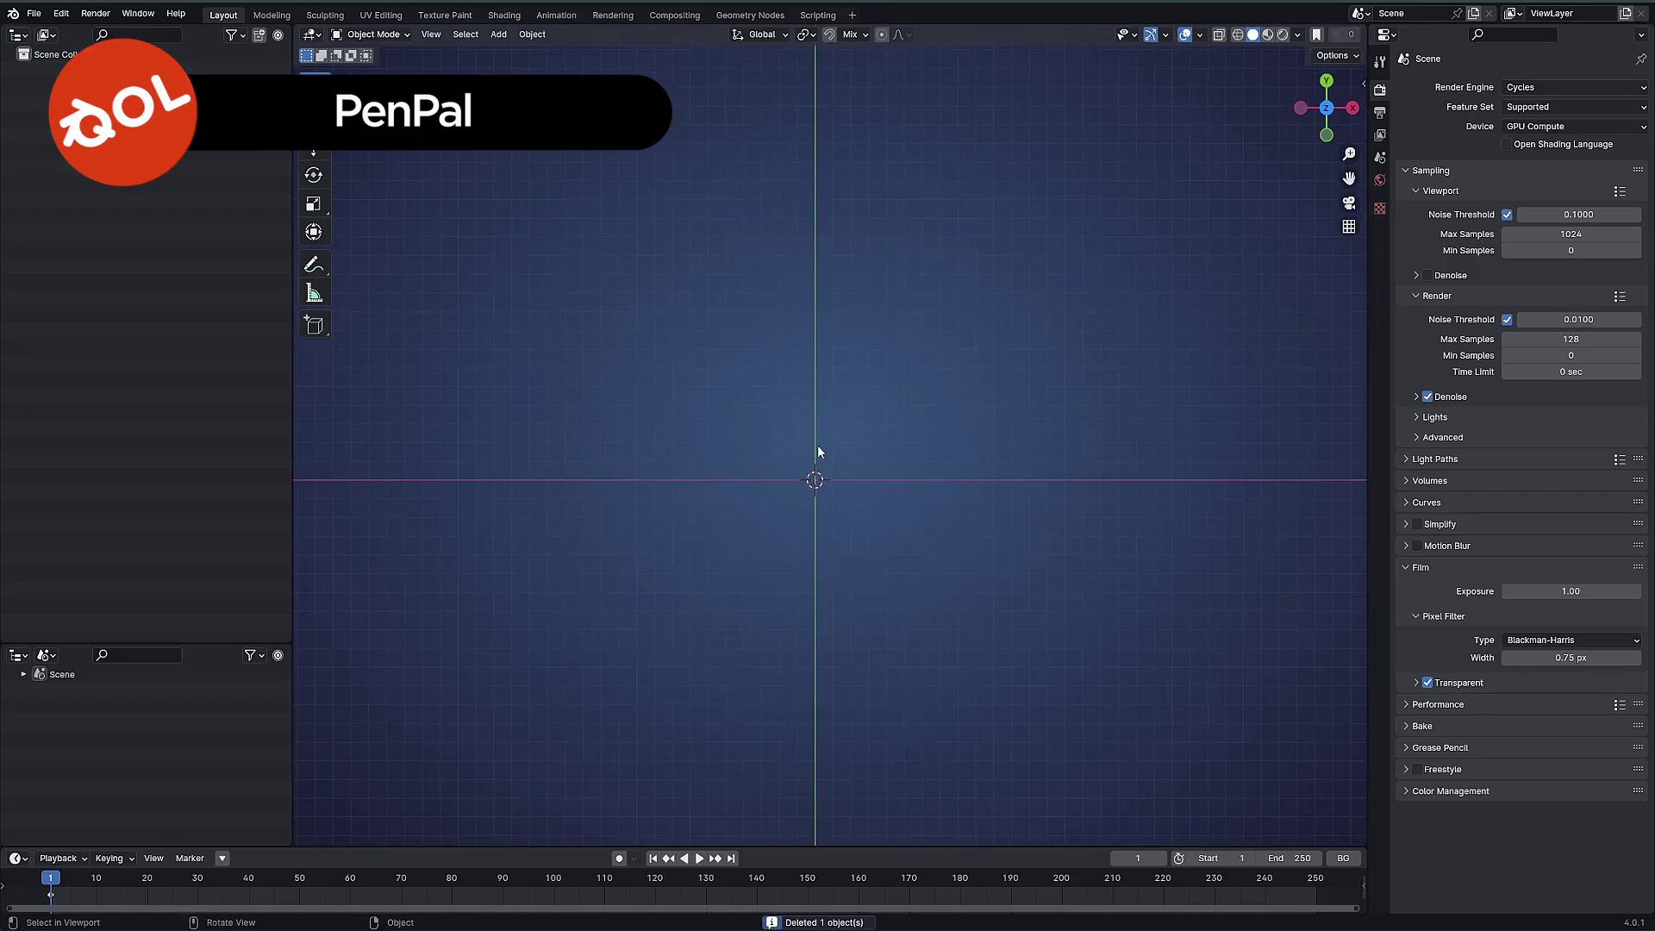
pyautogui.keyDown('shift'); pyautogui.moveTo(981, 321); pyautogui.dragTo(929, 320, button='middle'); pyautogui.keyUp('shift')
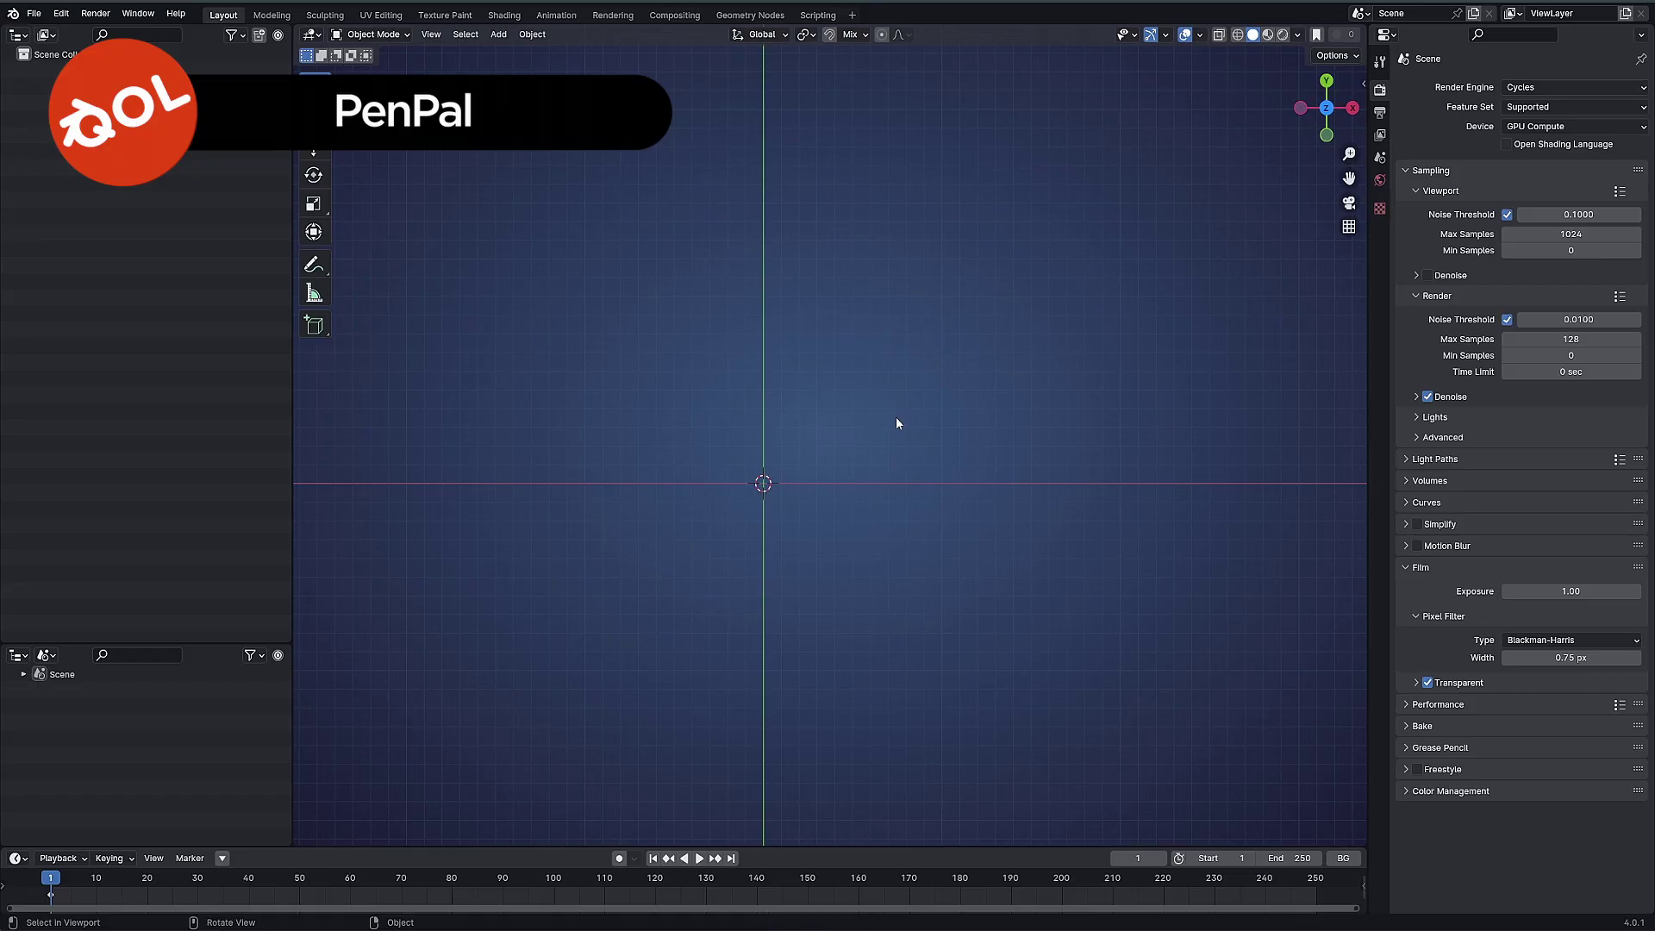
# - Start a new curve with QOL Pen Start and place ten straight-segment points, about 3.53 m by 2.2 m overall
pyautogui.hotkey('shift', 'a')
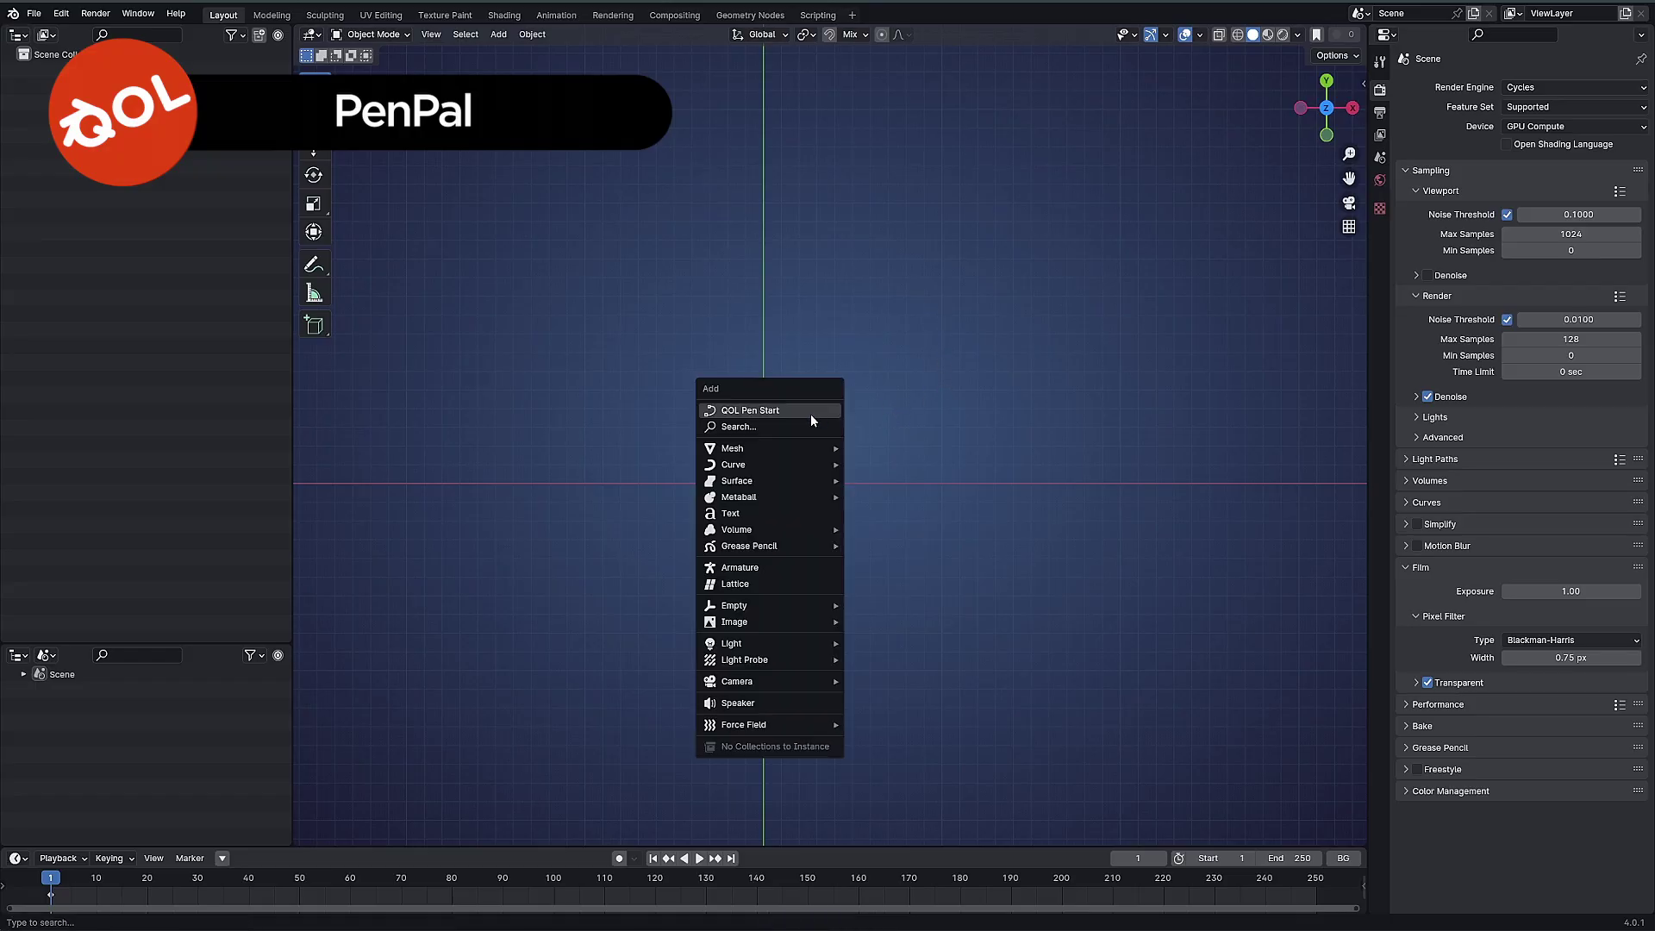
pyautogui.click(759, 411)
pyautogui.click(1023, 216)
pyautogui.click(875, 311)
pyautogui.click(980, 440)
pyautogui.click(1128, 360)
pyautogui.keyDown('shift'); pyautogui.moveTo(1180, 311); pyautogui.dragTo(911, 399, button='middle'); pyautogui.keyUp('shift')
pyautogui.click(844, 353)
pyautogui.click(1033, 245)
pyautogui.click(1121, 399)
pyautogui.click(1235, 381)
pyautogui.click(1225, 151)
pyautogui.click(989, 118)
pyautogui.keyDown('shift'); pyautogui.moveTo(952, 188); pyautogui.dragTo(862, 355, button='middle'); pyautogui.keyUp('shift')
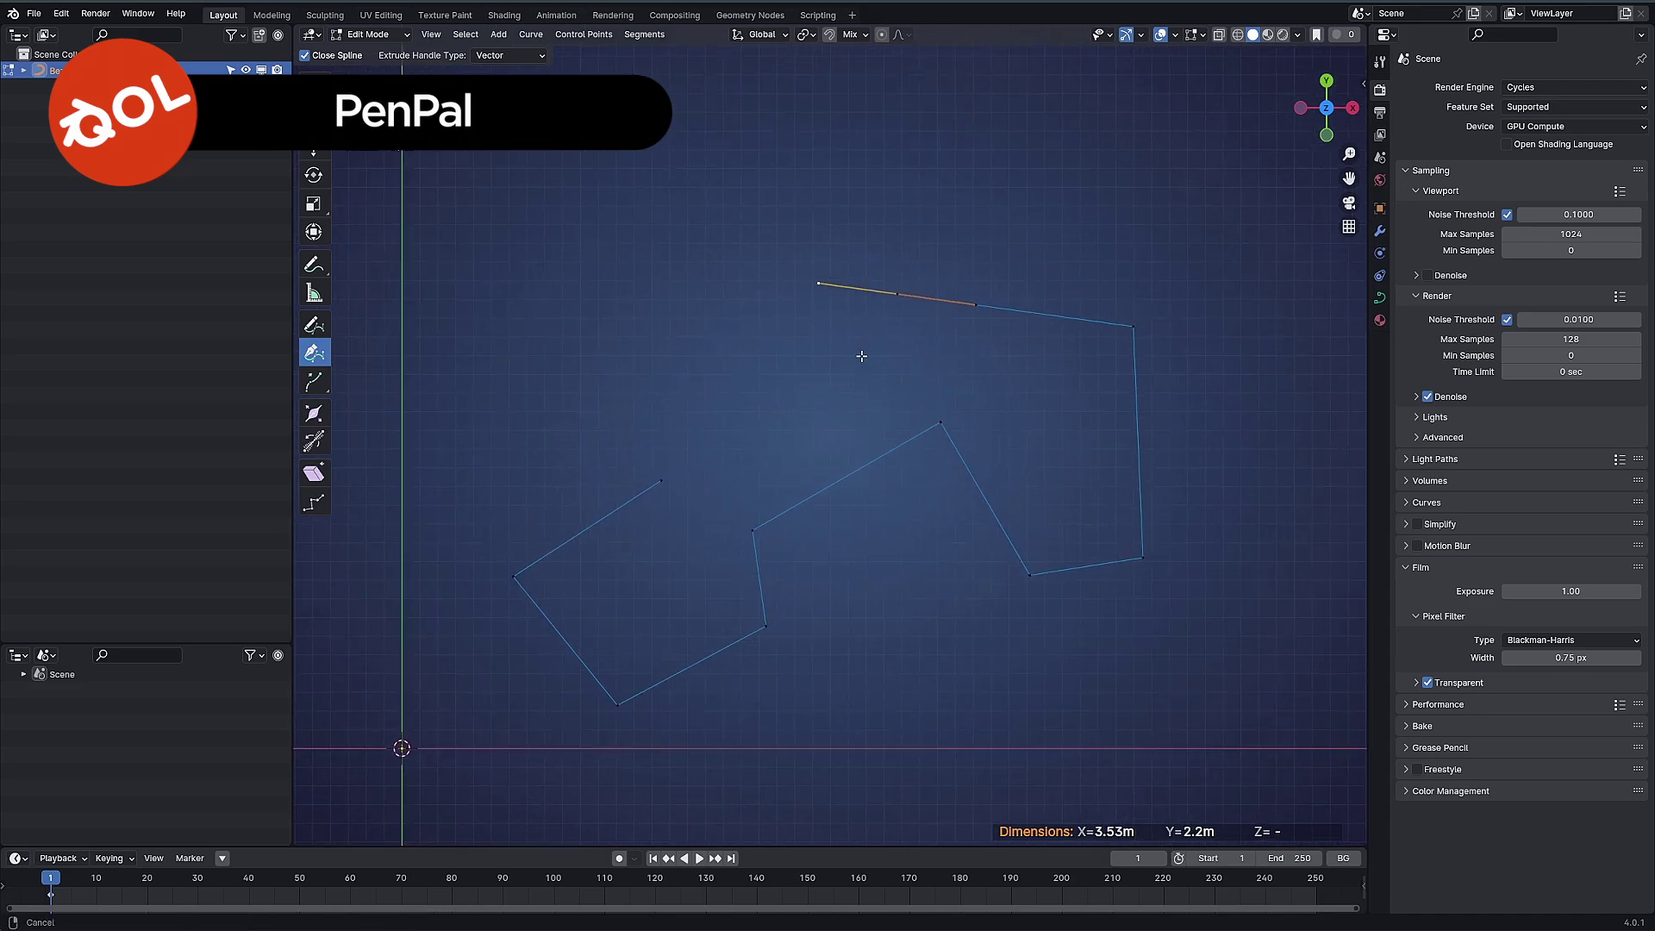
# - Add three more points, close the outline at its first point and return to Object Mode
pyautogui.moveTo(789, 405); pyautogui.dragTo(754, 440)
pyautogui.click(693, 338)
pyautogui.click(596, 372)
pyautogui.click(660, 487)
pyautogui.press('Tab')
pyautogui.keyDown('shift'); pyautogui.moveTo(738, 364); pyautogui.dragTo(720, 437, button='middle'); pyautogui.keyUp('shift')
pyautogui.keyDown('shift'); pyautogui.moveTo(744, 336); pyautogui.dragTo(749, 444, button='middle'); pyautogui.keyUp('shift')
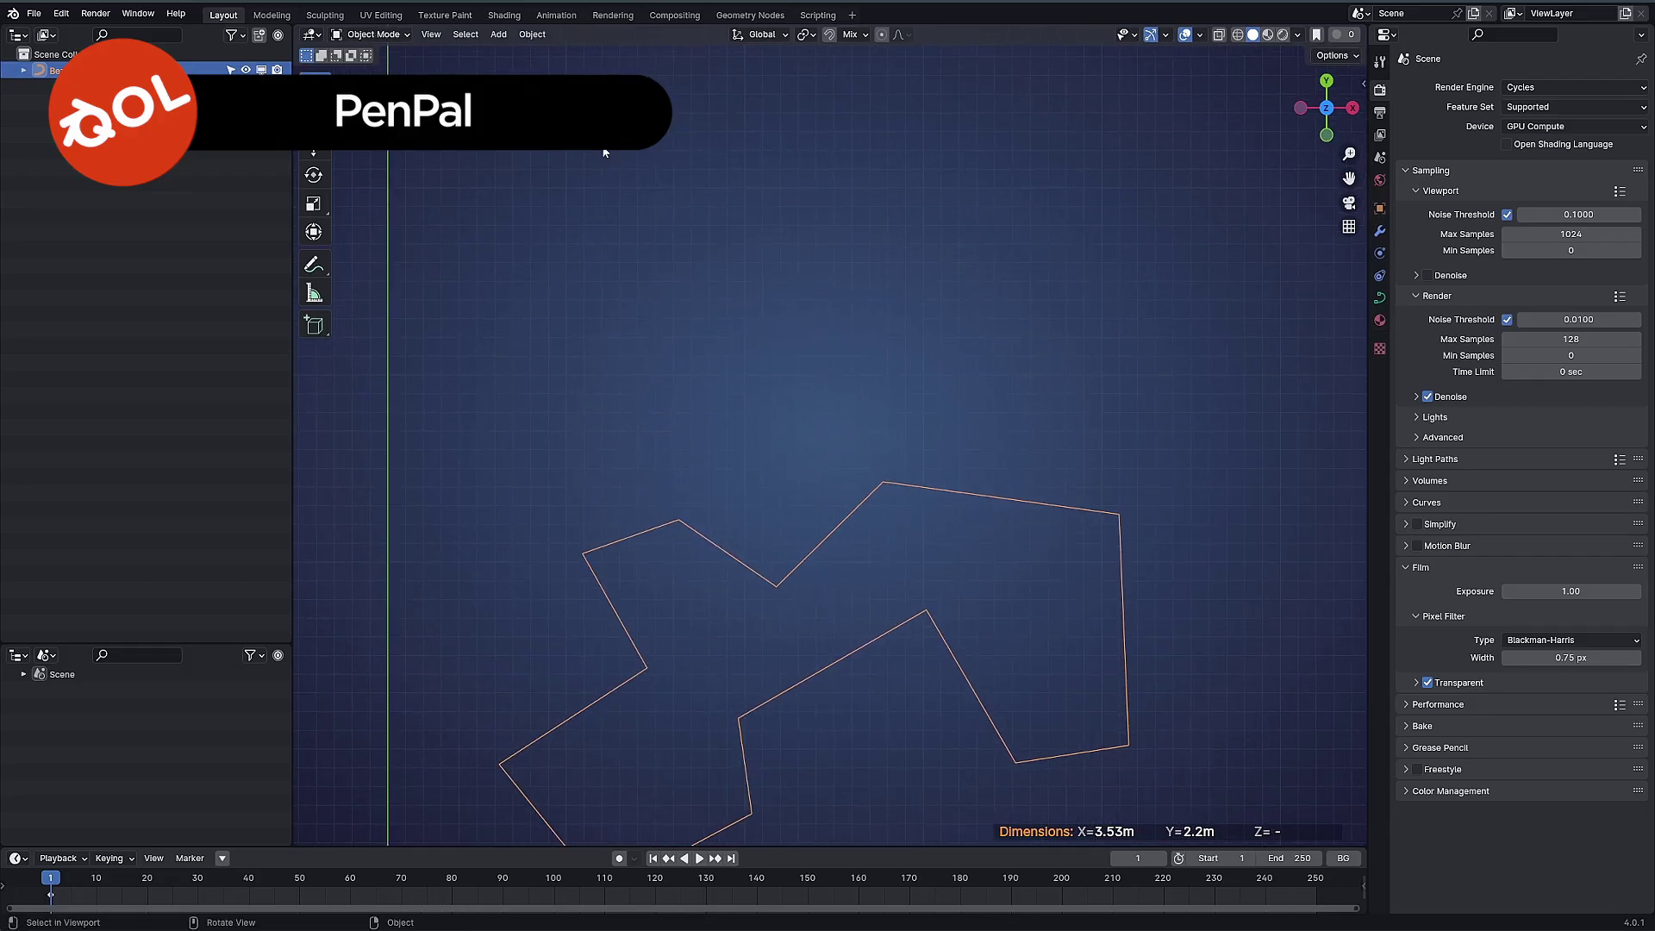
# - Start a second QOL pen curve and draw a closed outline of straight and curved segments, about 2.43 m by 1.82 m, above the first
pyautogui.click(495, 37)
pyautogui.click(517, 55)
pyautogui.click(661, 445)
pyautogui.click(781, 514)
pyautogui.click(886, 380)
pyautogui.moveTo(993, 357); pyautogui.dragTo(1072, 368)
pyautogui.click(1092, 290)
pyautogui.moveTo(983, 176); pyautogui.dragTo(901, 159)
pyautogui.moveTo(674, 348); pyautogui.dragTo(573, 403)
pyautogui.click(658, 448)
pyautogui.keyDown('shift'); pyautogui.moveTo(1095, 450); pyautogui.dragTo(717, 536, button='middle'); pyautogui.keyUp('shift')
pyautogui.scroll(-6, 734, 517)
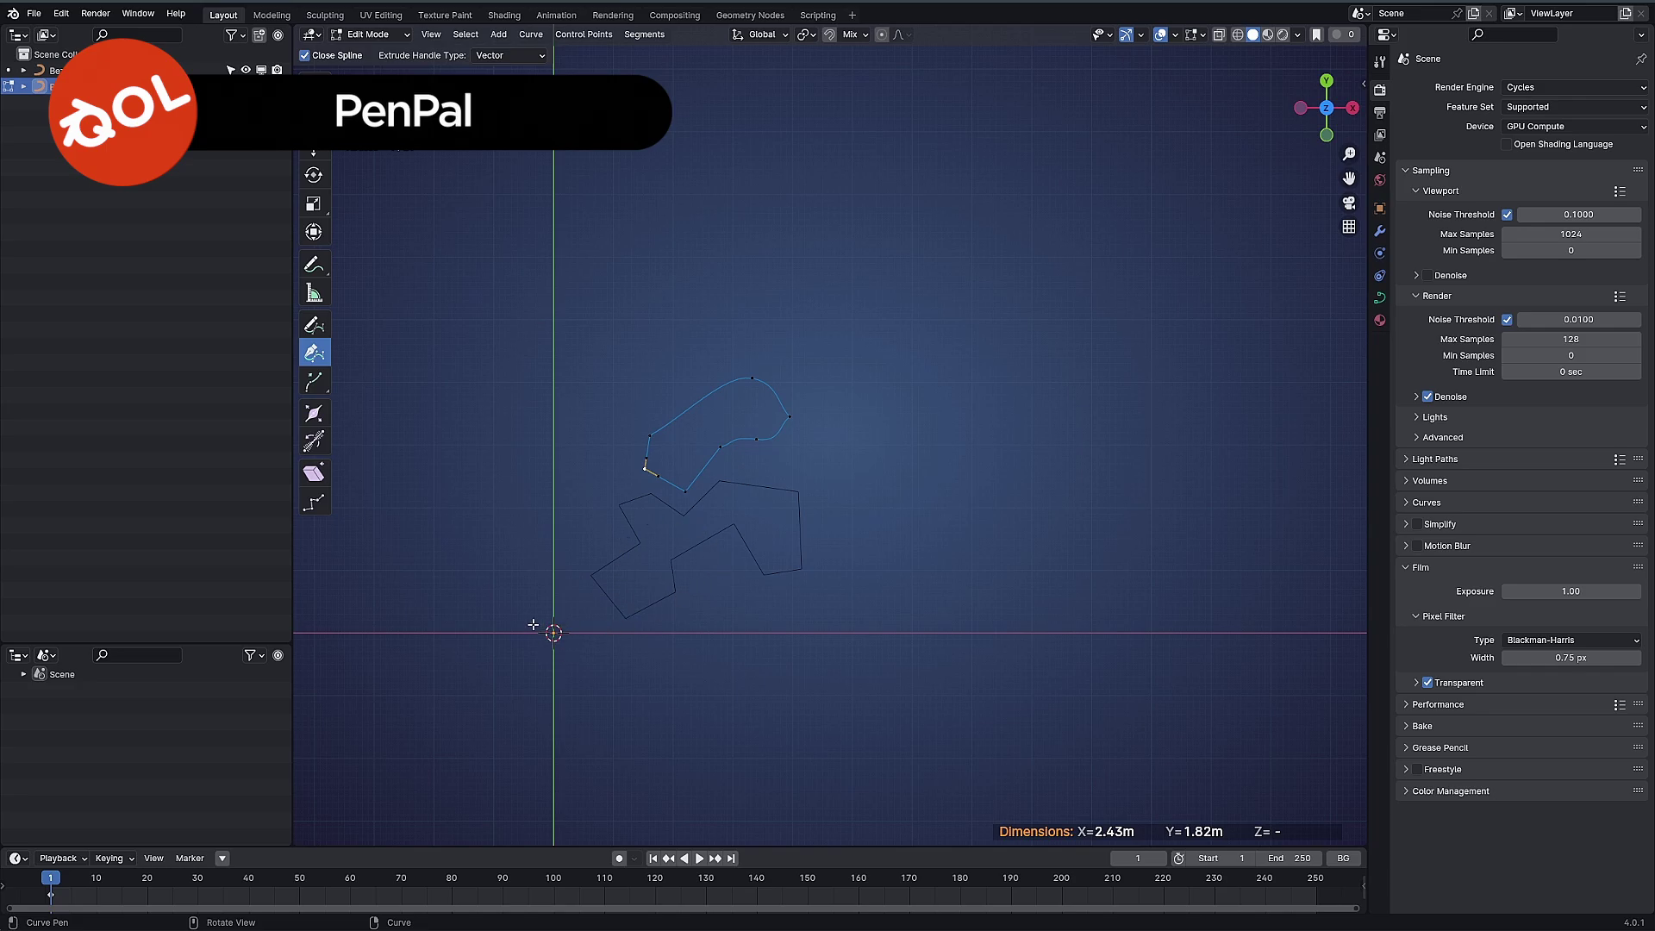
# - Leave the second outline, start a third QOL pen curve in an empty area and place eight straight-segment points, about 1.76 m by 1.44 m overall
pyautogui.keyDown('shift'); pyautogui.moveTo(889, 364); pyautogui.dragTo(693, 597, button='middle'); pyautogui.keyUp('shift')
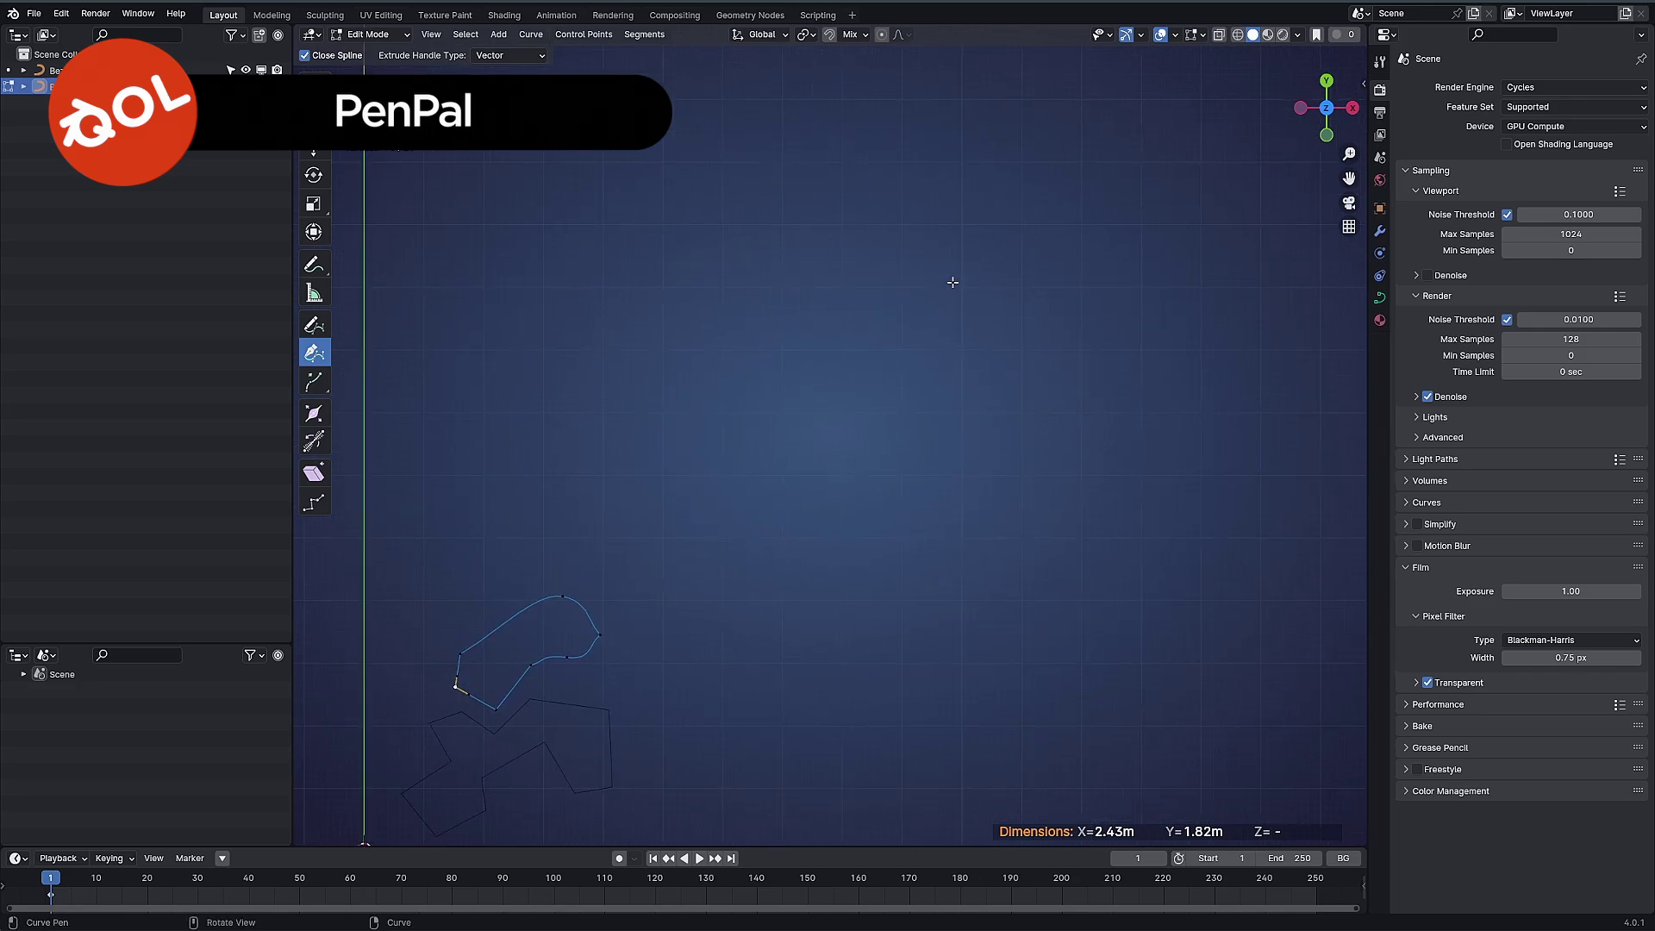
pyautogui.keyDown('ctrl'); pyautogui.moveTo(854, 468); pyautogui.dragTo(831, 406, button='middle'); pyautogui.keyUp('ctrl')
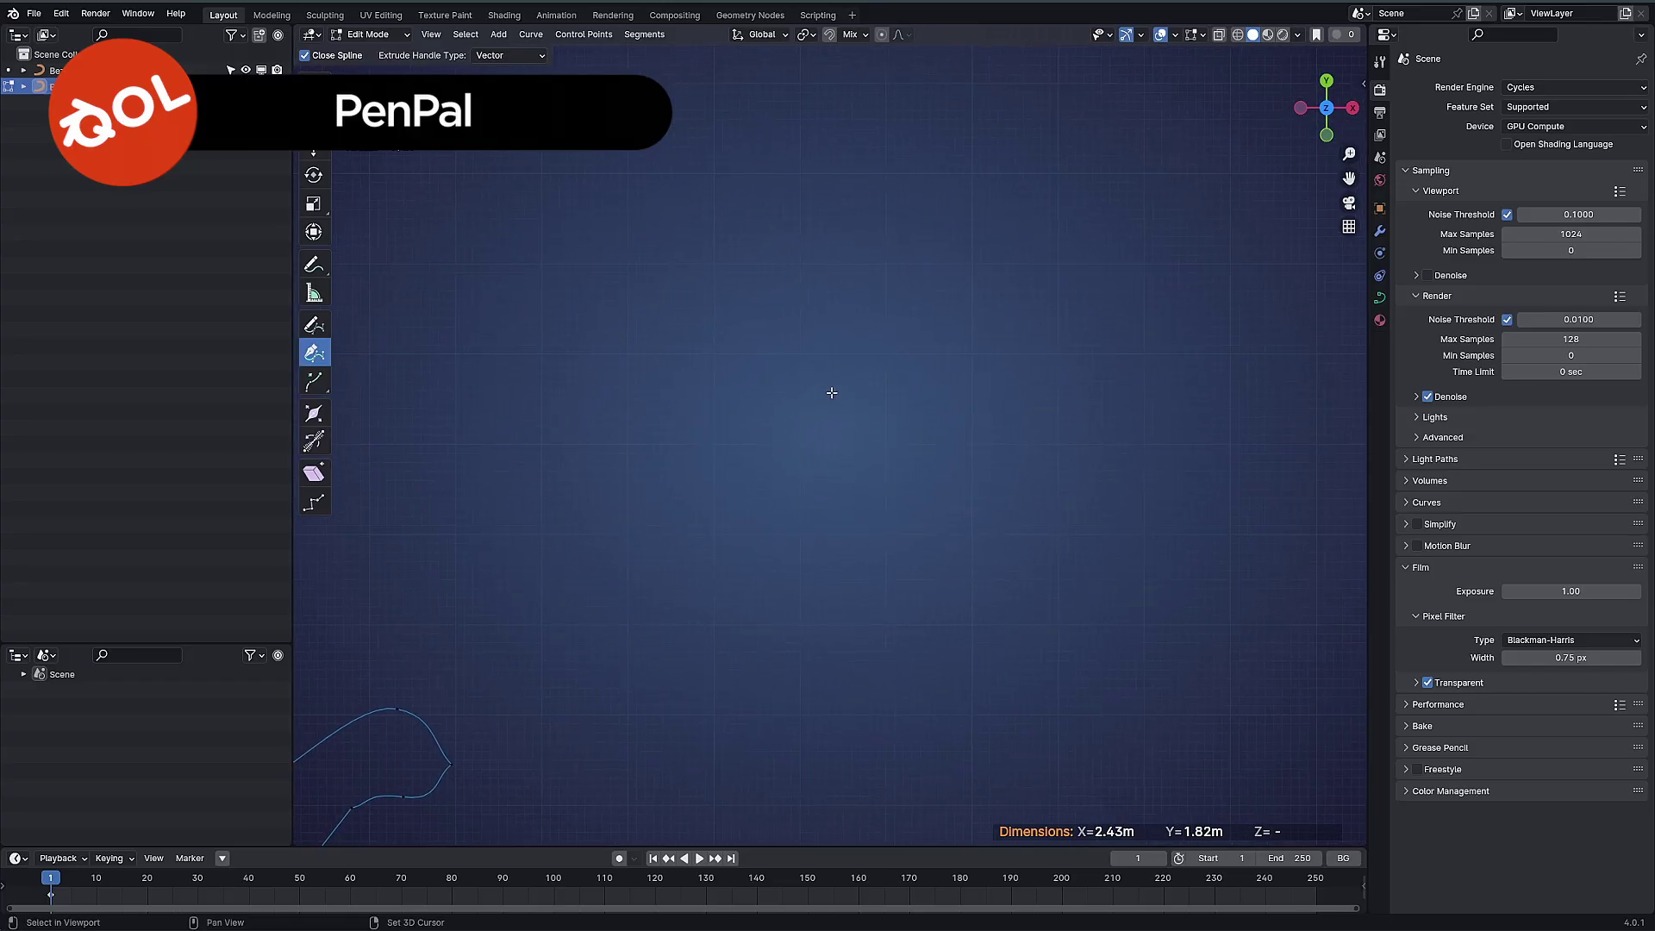
pyautogui.press('Tab')
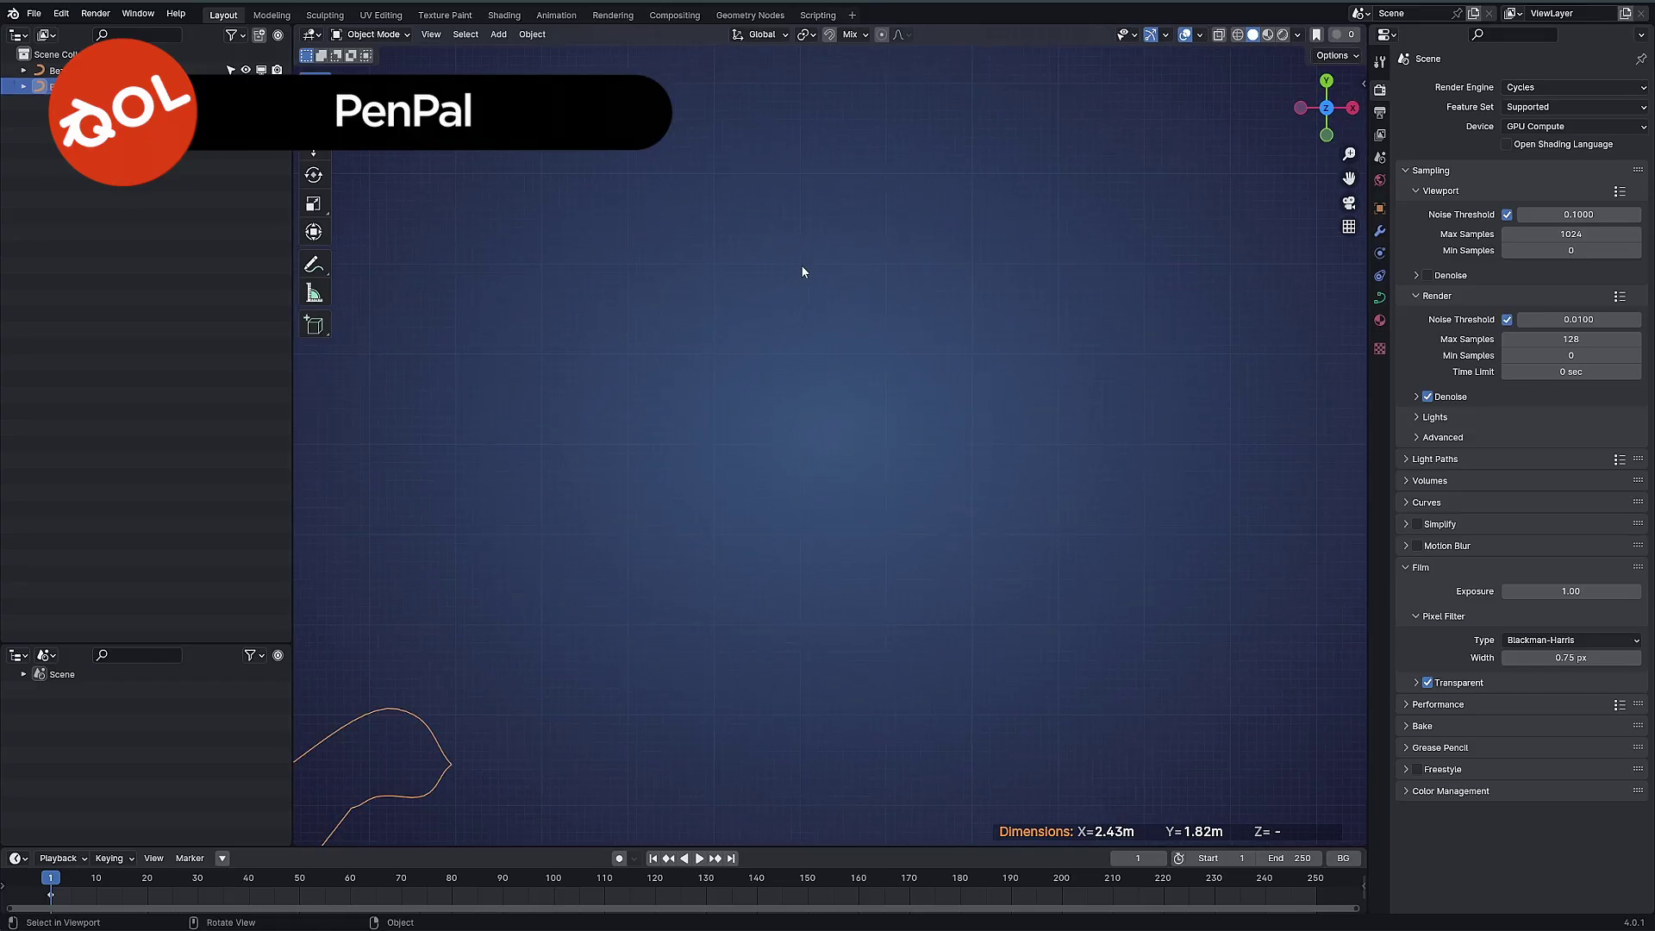
pyautogui.hotkey('shift', 'a')
pyautogui.click(738, 275)
pyautogui.click(744, 283)
pyautogui.click(712, 333)
pyautogui.click(758, 407)
pyautogui.click(805, 380)
pyautogui.click(788, 354)
pyautogui.click(840, 331)
pyautogui.click(862, 385)
pyautogui.keyDown('shift'); pyautogui.moveTo(861, 385); pyautogui.dragTo(789, 424, button='middle'); pyautogui.keyUp('shift')
pyautogui.scroll(4, 766, 451)
pyautogui.keyDown('shift'); pyautogui.moveTo(683, 396); pyautogui.dragTo(824, 445, button='middle'); pyautogui.keyUp('shift')
pyautogui.click(685, 519)
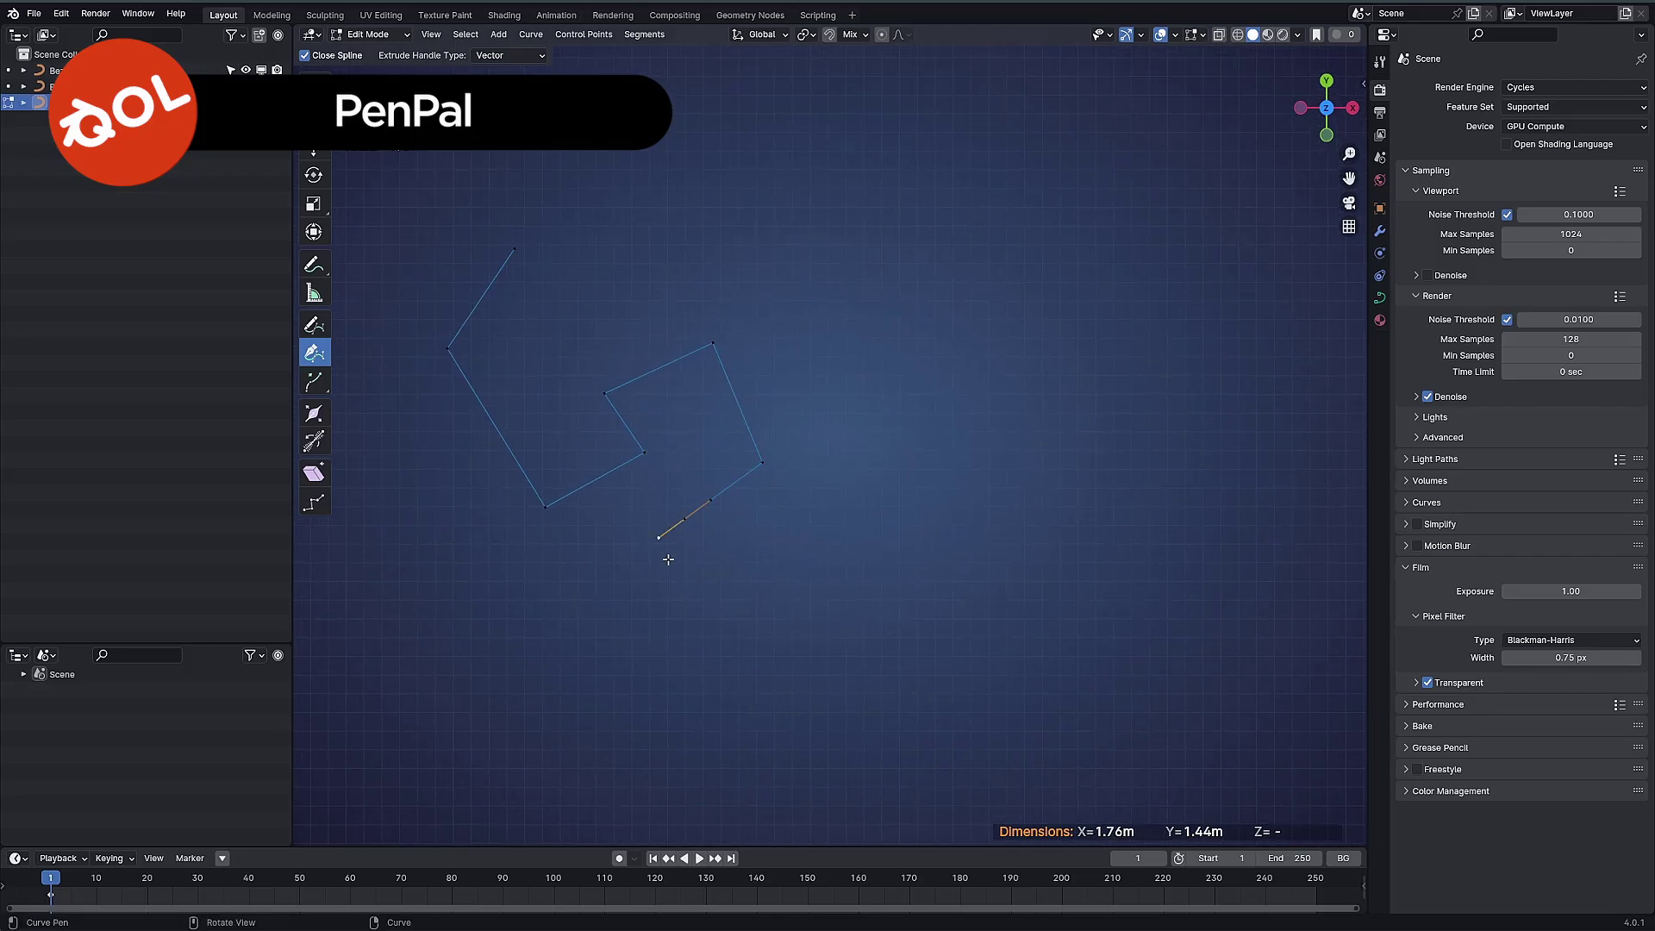
# - Continue the outline with eight more straight-segment points and close it at the first point, about 3.2 m by 2.25 m overall
pyautogui.click(685, 588)
pyautogui.click(904, 602)
pyautogui.click(915, 517)
pyautogui.click(843, 510)
pyautogui.click(826, 319)
pyautogui.keyDown('shift'); pyautogui.moveTo(974, 332); pyautogui.dragTo(862, 418, button='middle'); pyautogui.keyUp('shift')
pyautogui.click(900, 405)
pyautogui.click(906, 273)
pyautogui.click(585, 268)
pyautogui.keyDown('shift'); pyautogui.moveTo(448, 350); pyautogui.dragTo(683, 333, button='middle'); pyautogui.keyUp('shift')
pyautogui.click(639, 319)
pyautogui.keyDown('shift'); pyautogui.moveTo(843, 342); pyautogui.dragTo(645, 372, button='middle'); pyautogui.keyUp('shift')
# - Chamfer the two corner points at the outline's far right end with the QOL Pen Pal Chamfer
pyautogui.press('n')
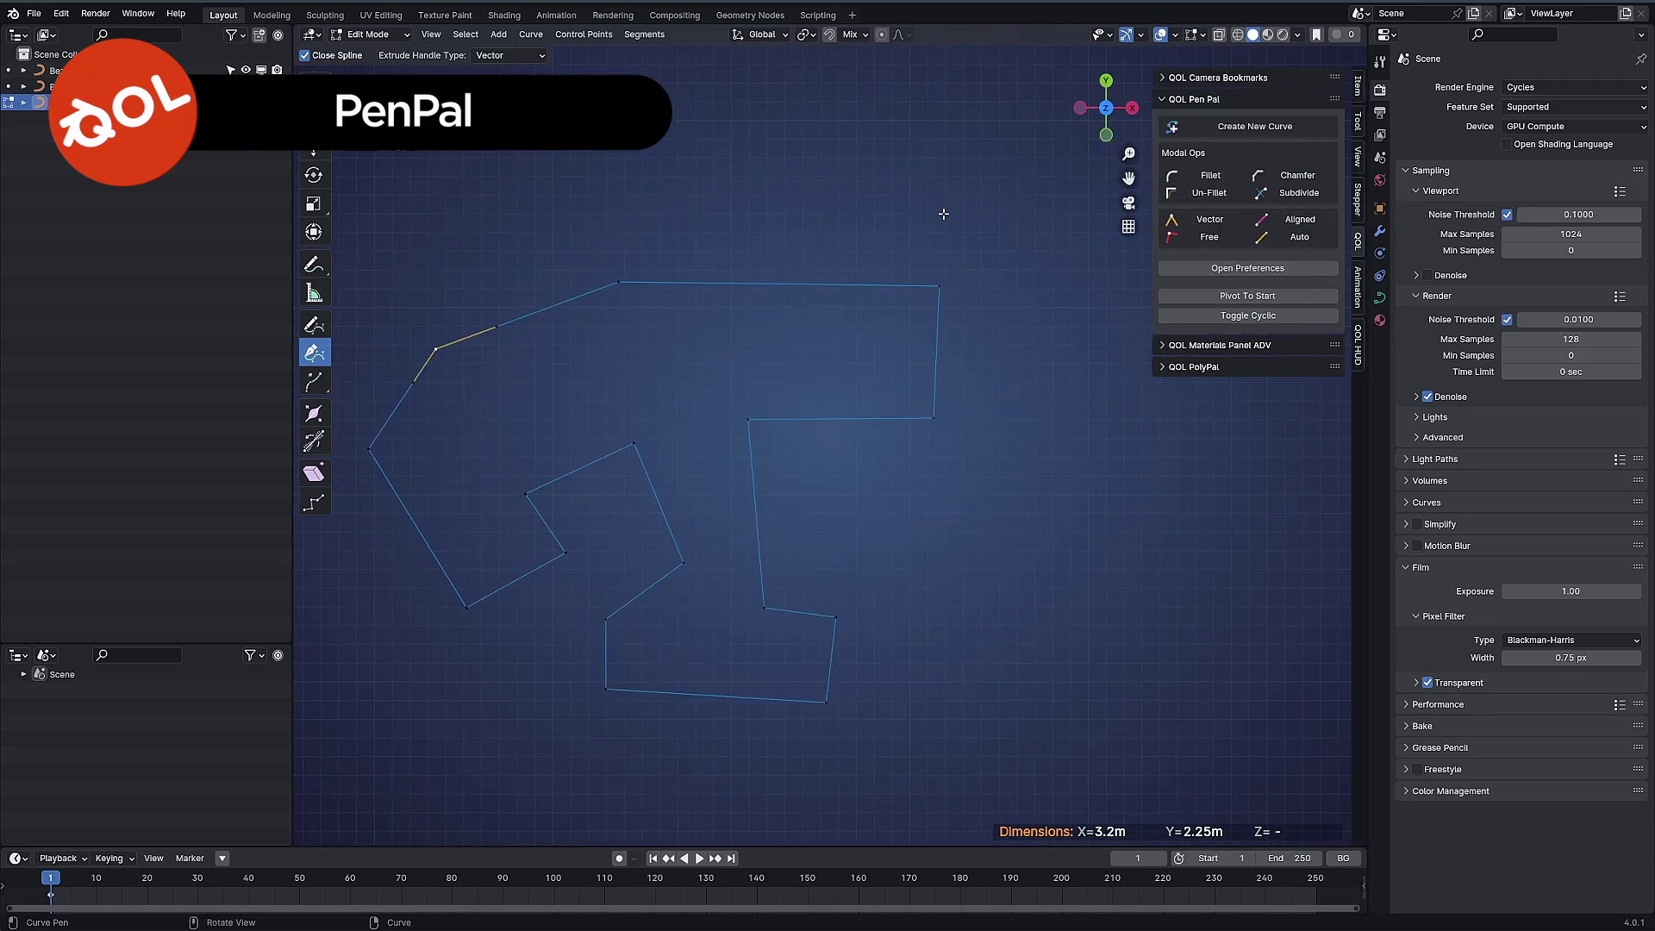
pyautogui.keyDown('shift'); pyautogui.moveTo(899, 342); pyautogui.dragTo(919, 373, button='middle'); pyautogui.keyUp('shift')
pyautogui.keyDown('shift'); pyautogui.moveTo(1020, 425); pyautogui.dragTo(958, 453, button='middle'); pyautogui.keyUp('shift')
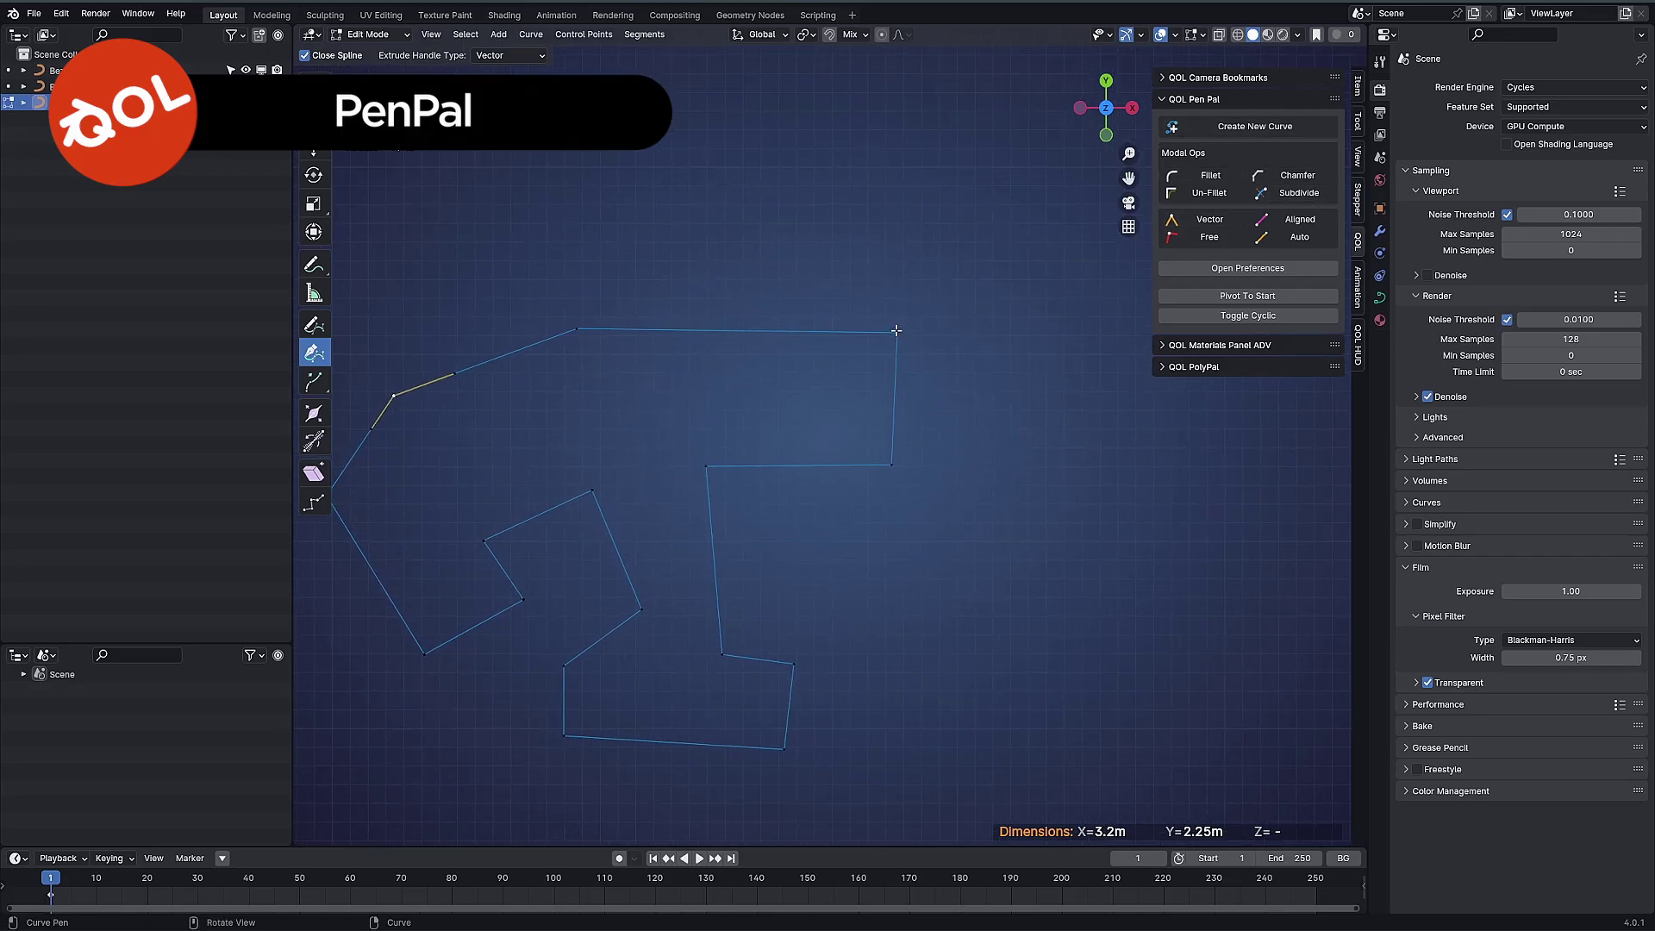
pyautogui.click(896, 332)
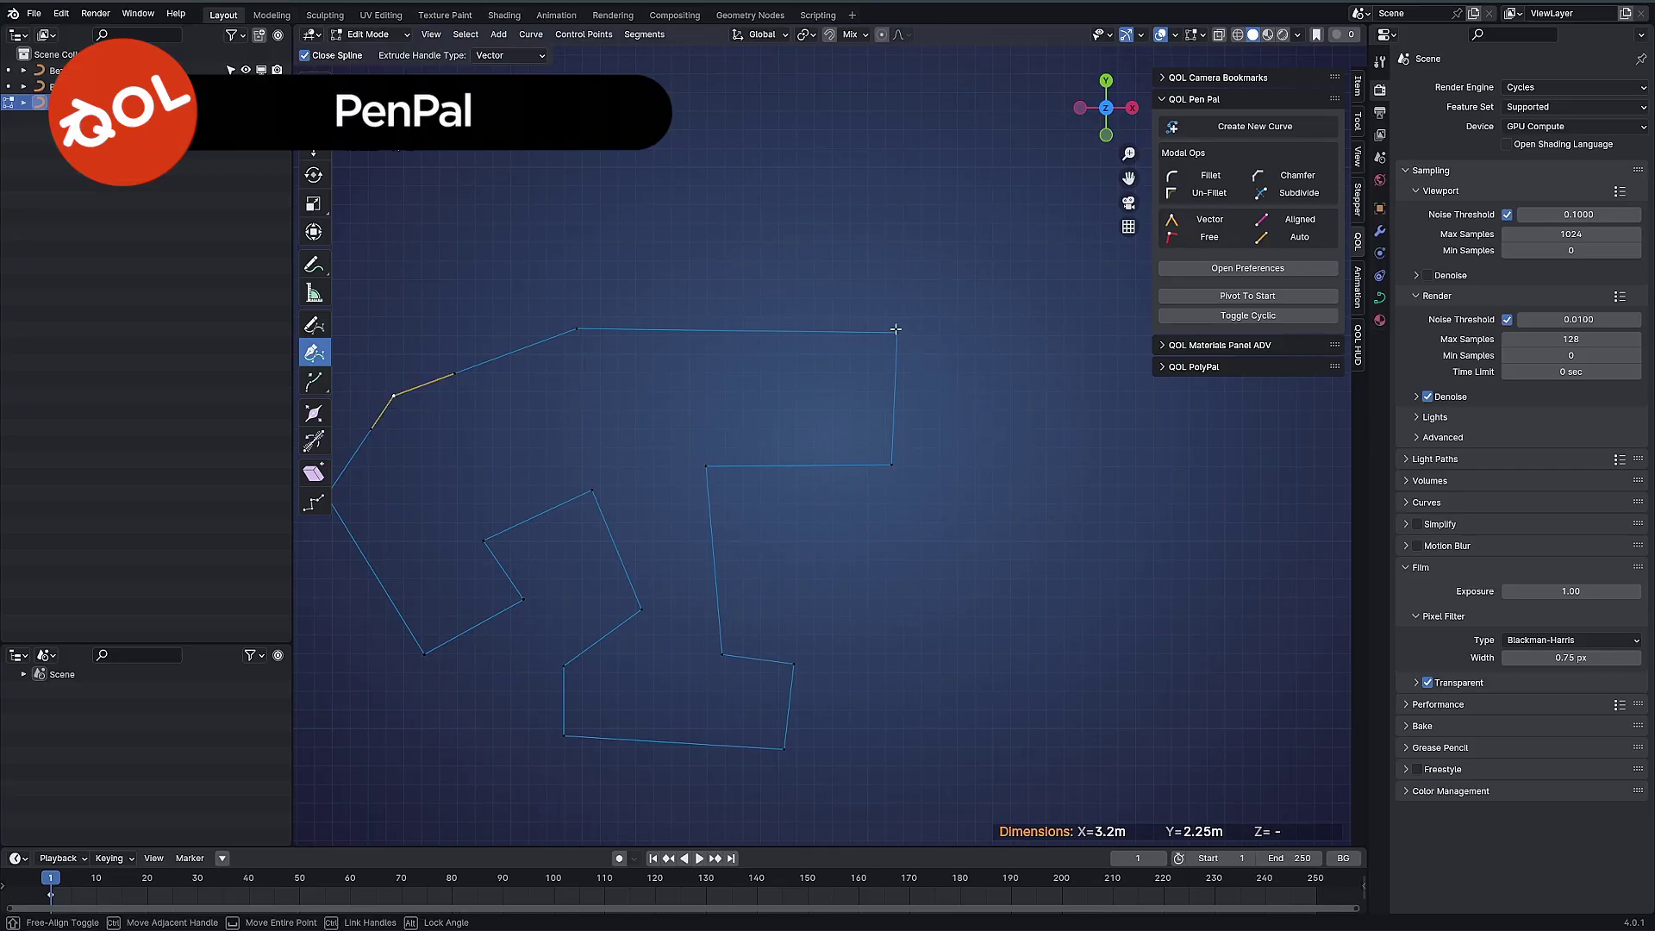
pyautogui.keyDown('shift'); pyautogui.click(892, 465); pyautogui.keyUp('shift')
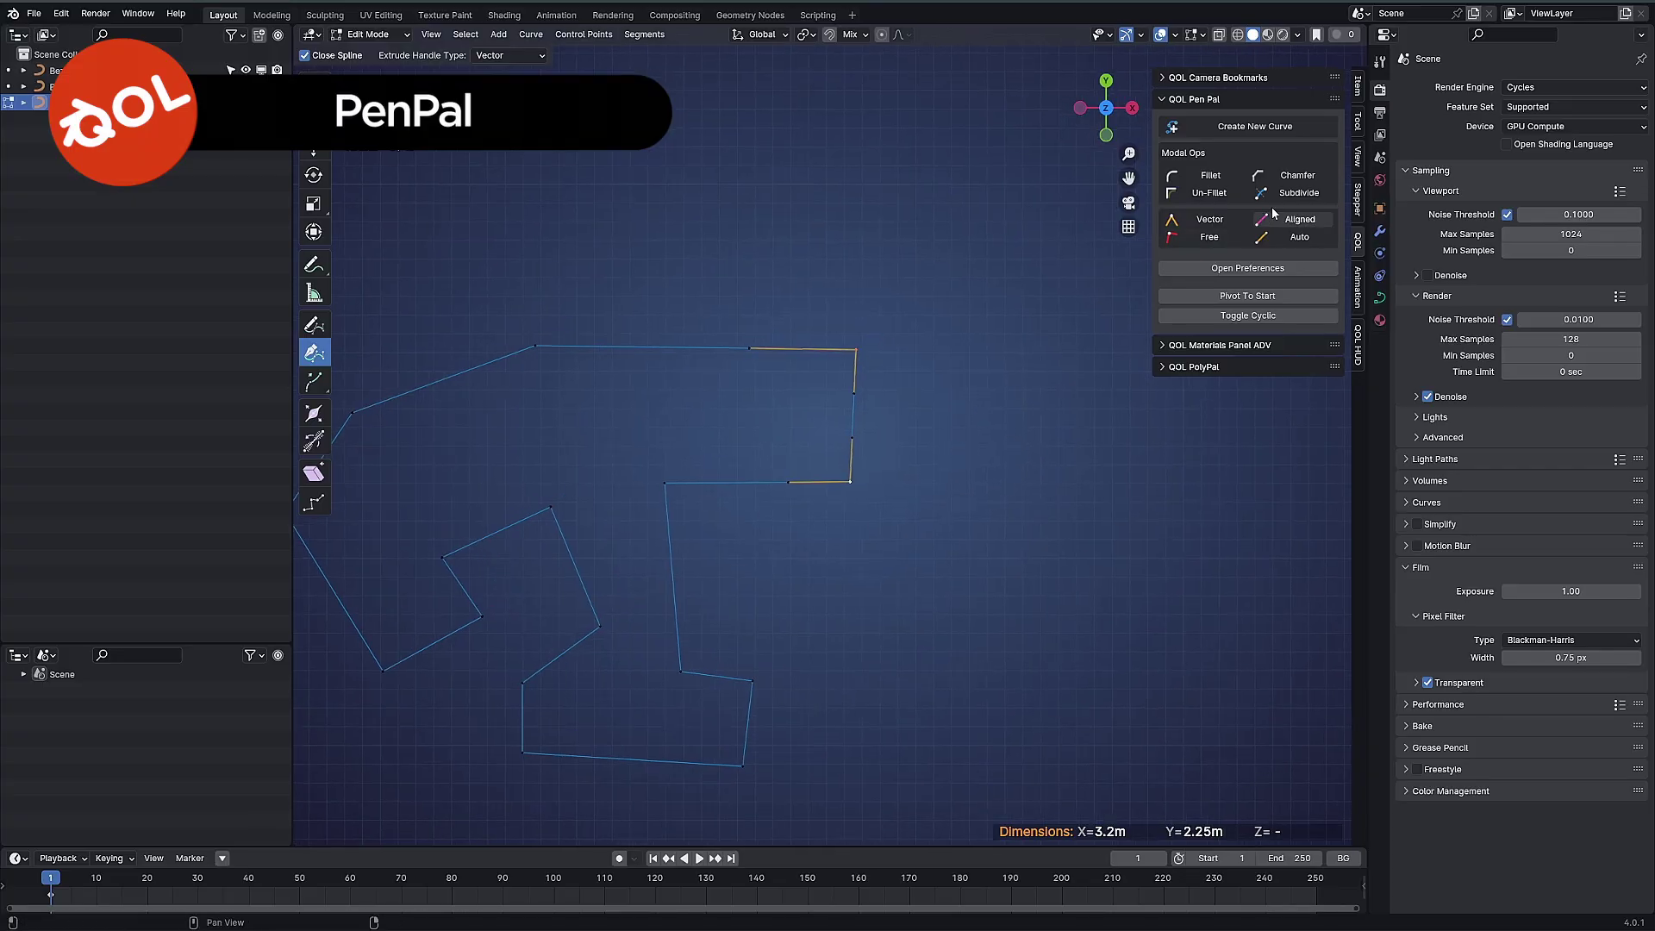
pyautogui.click(1297, 175)
pyautogui.moveTo(941, 340); pyautogui.dragTo(873, 399, button='middle')
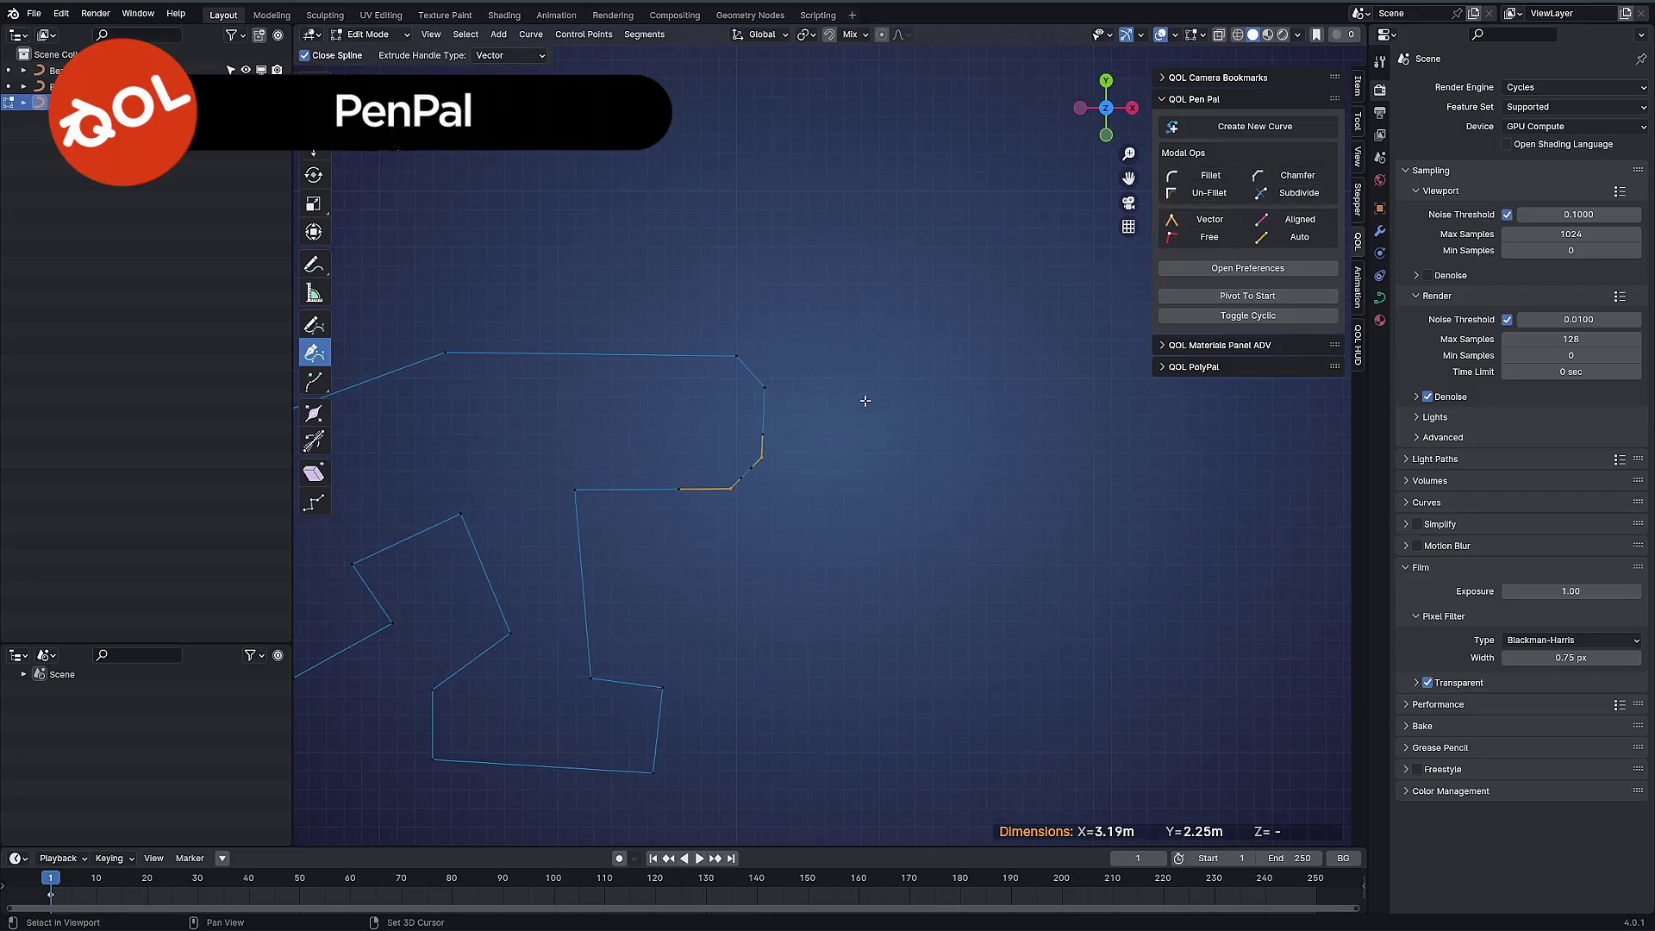
# - Move the two rightmost chamfer points outward to form a narrow barrel, making the outline about 4.43 m wide, and return to Object Mode
pyautogui.click(760, 388)
pyautogui.keyDown('shift'); pyautogui.click(763, 457); pyautogui.keyUp('shift')
pyautogui.press('g')
pyautogui.click(1055, 432)
pyautogui.keyDown('shift'); pyautogui.moveTo(724, 403); pyautogui.dragTo(882, 390, button='middle'); pyautogui.keyUp('shift')
pyautogui.click(883, 389)
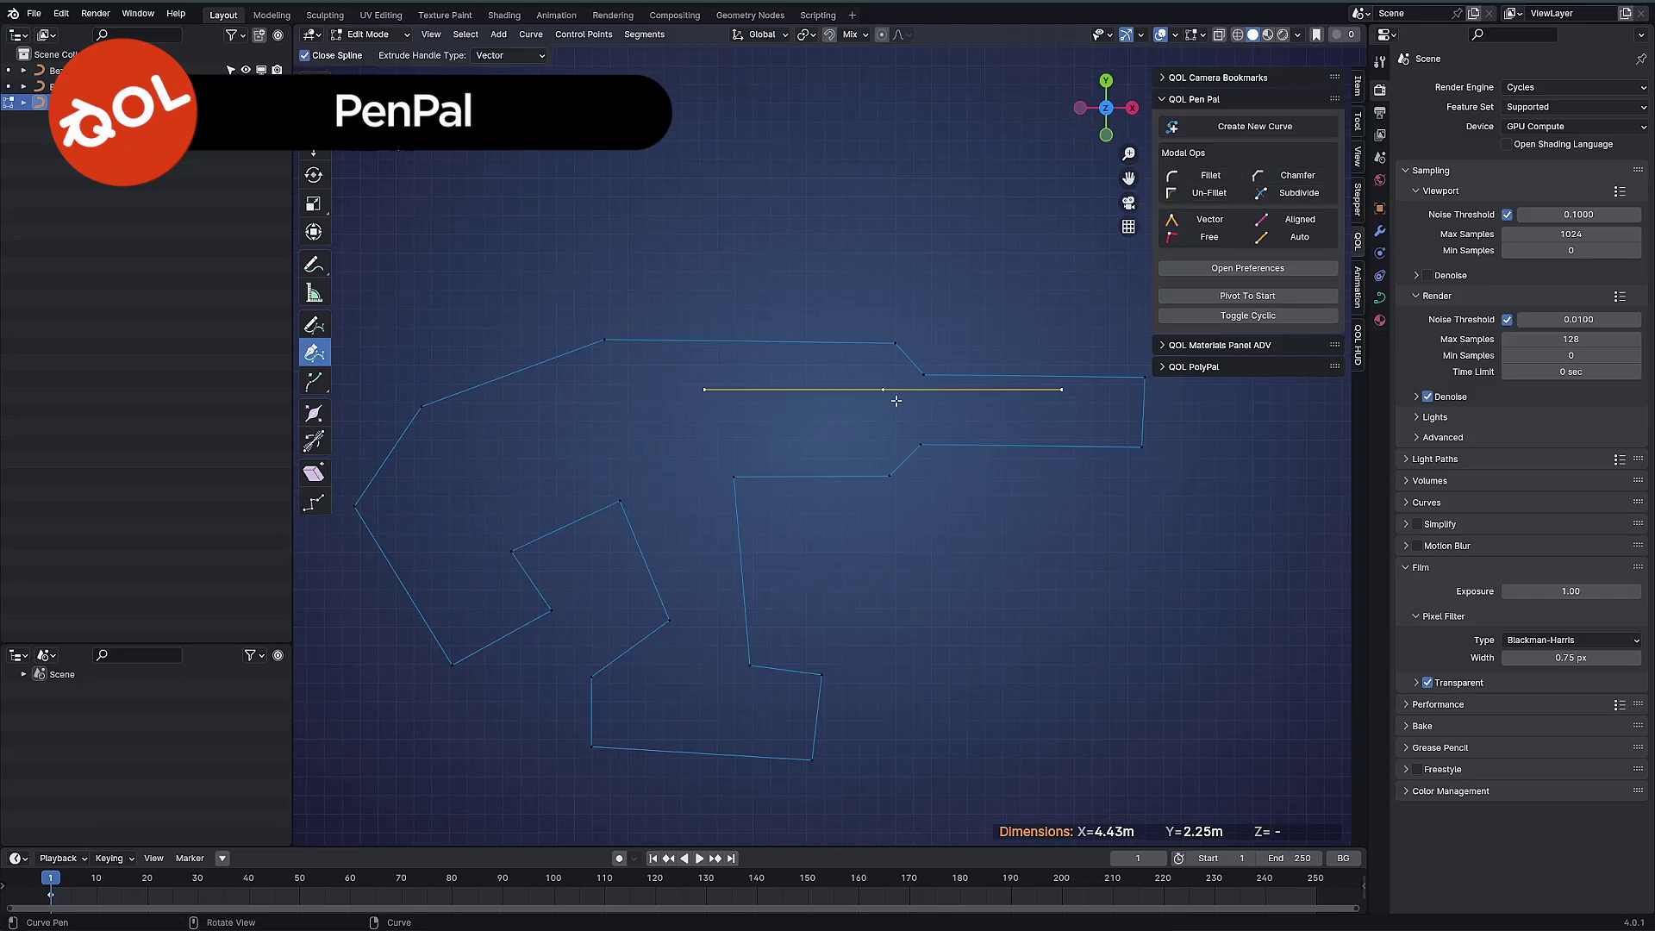
pyautogui.hotkey('ctrl', 'z')
pyautogui.moveTo(884, 466)
pyautogui.keyDown('shift'); pyautogui.mouseDown(button='middle')
pyautogui.moveTo(865, 440)
pyautogui.moveTo(862, 459)
pyautogui.mouseUp(button='middle'); pyautogui.keyUp('shift')
pyautogui.press('Tab')
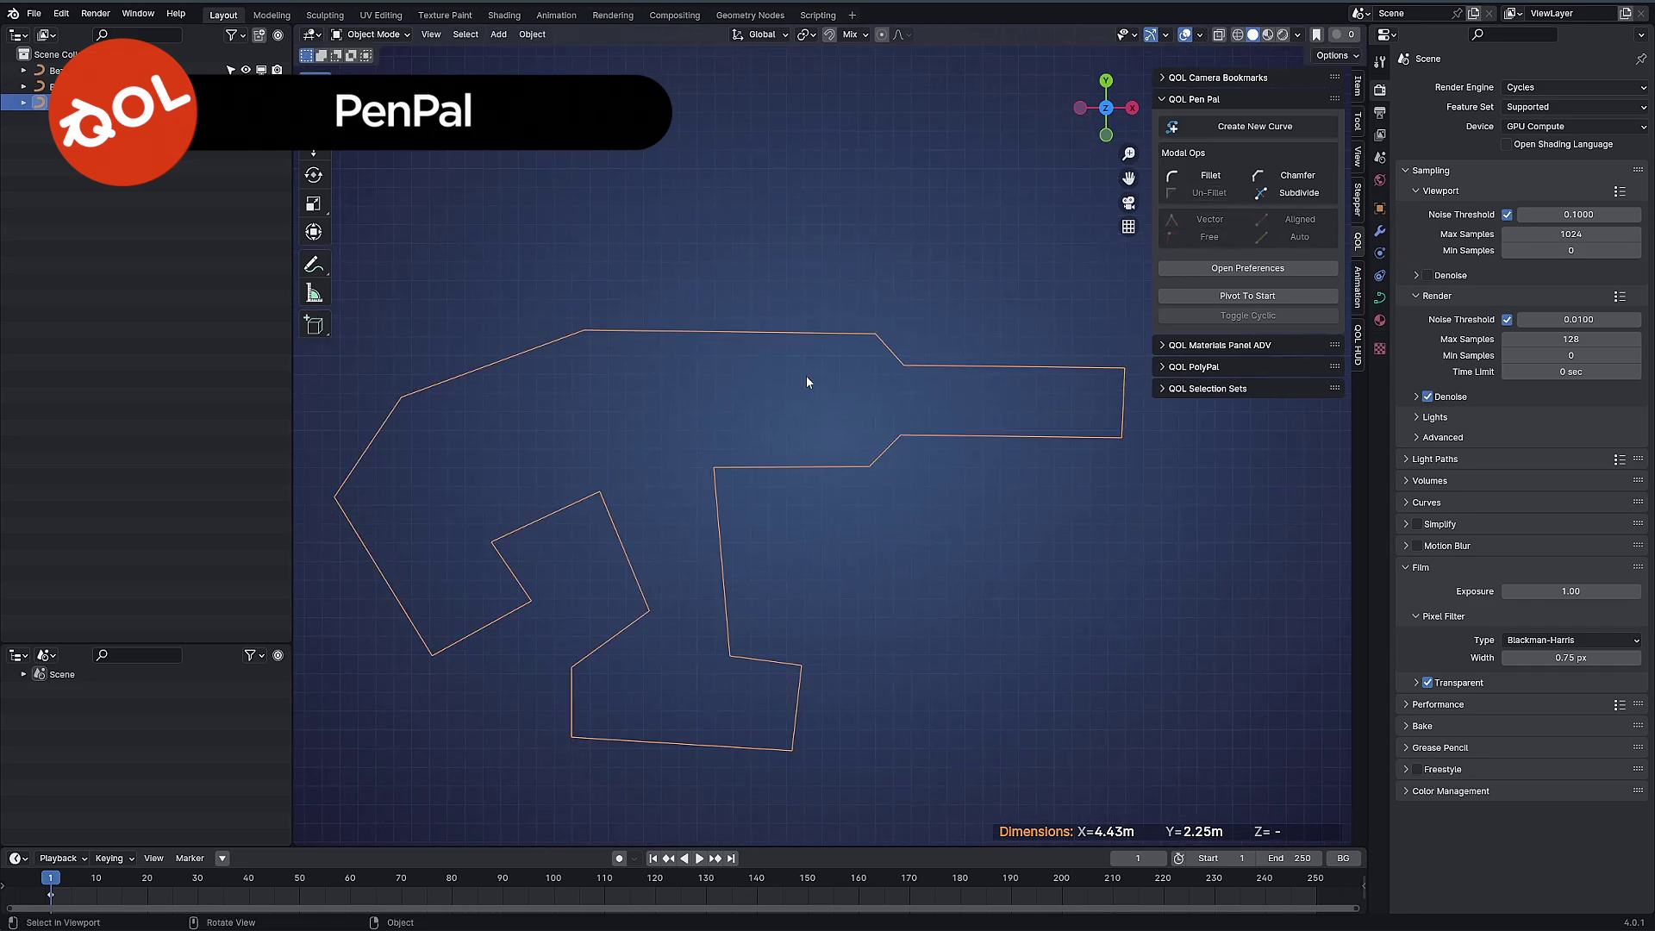
# - In Edit Mode, fillet the inner corner where the lower edge of the body meets the vertical leg
pyautogui.press('Tab')
pyautogui.keyDown('shift'); pyautogui.moveTo(819, 443); pyautogui.dragTo(880, 366, button='middle'); pyautogui.keyUp('shift')
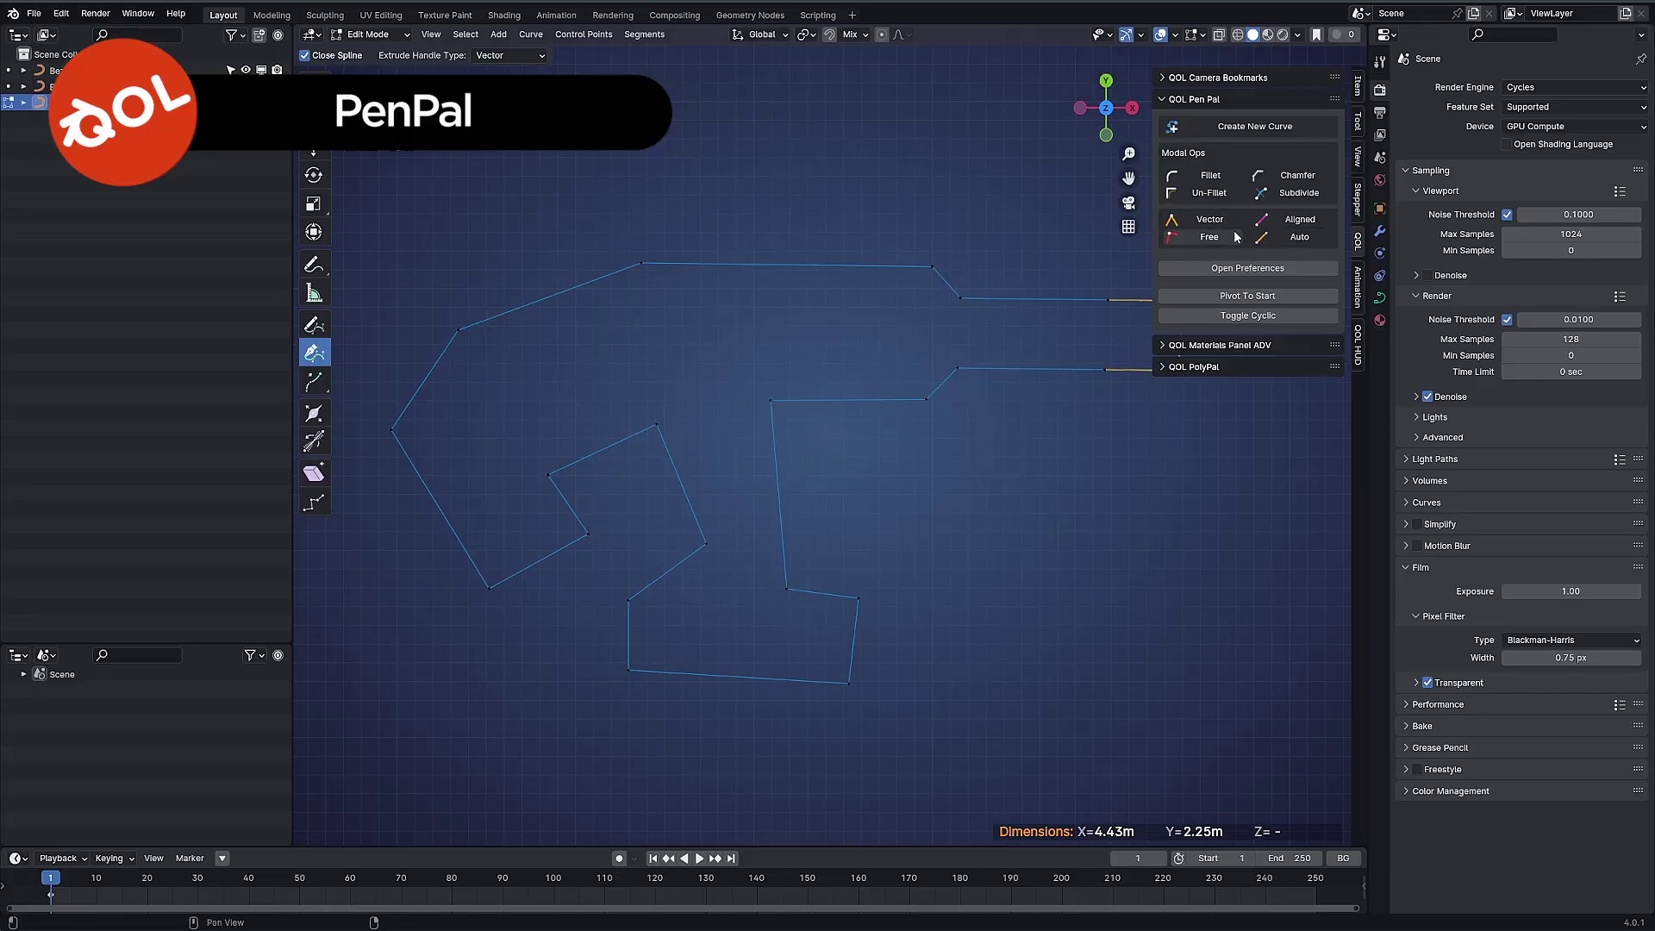
pyautogui.keyDown('shift'); pyautogui.moveTo(657, 336); pyautogui.dragTo(606, 339, button='middle'); pyautogui.keyUp('shift')
pyautogui.click(716, 404)
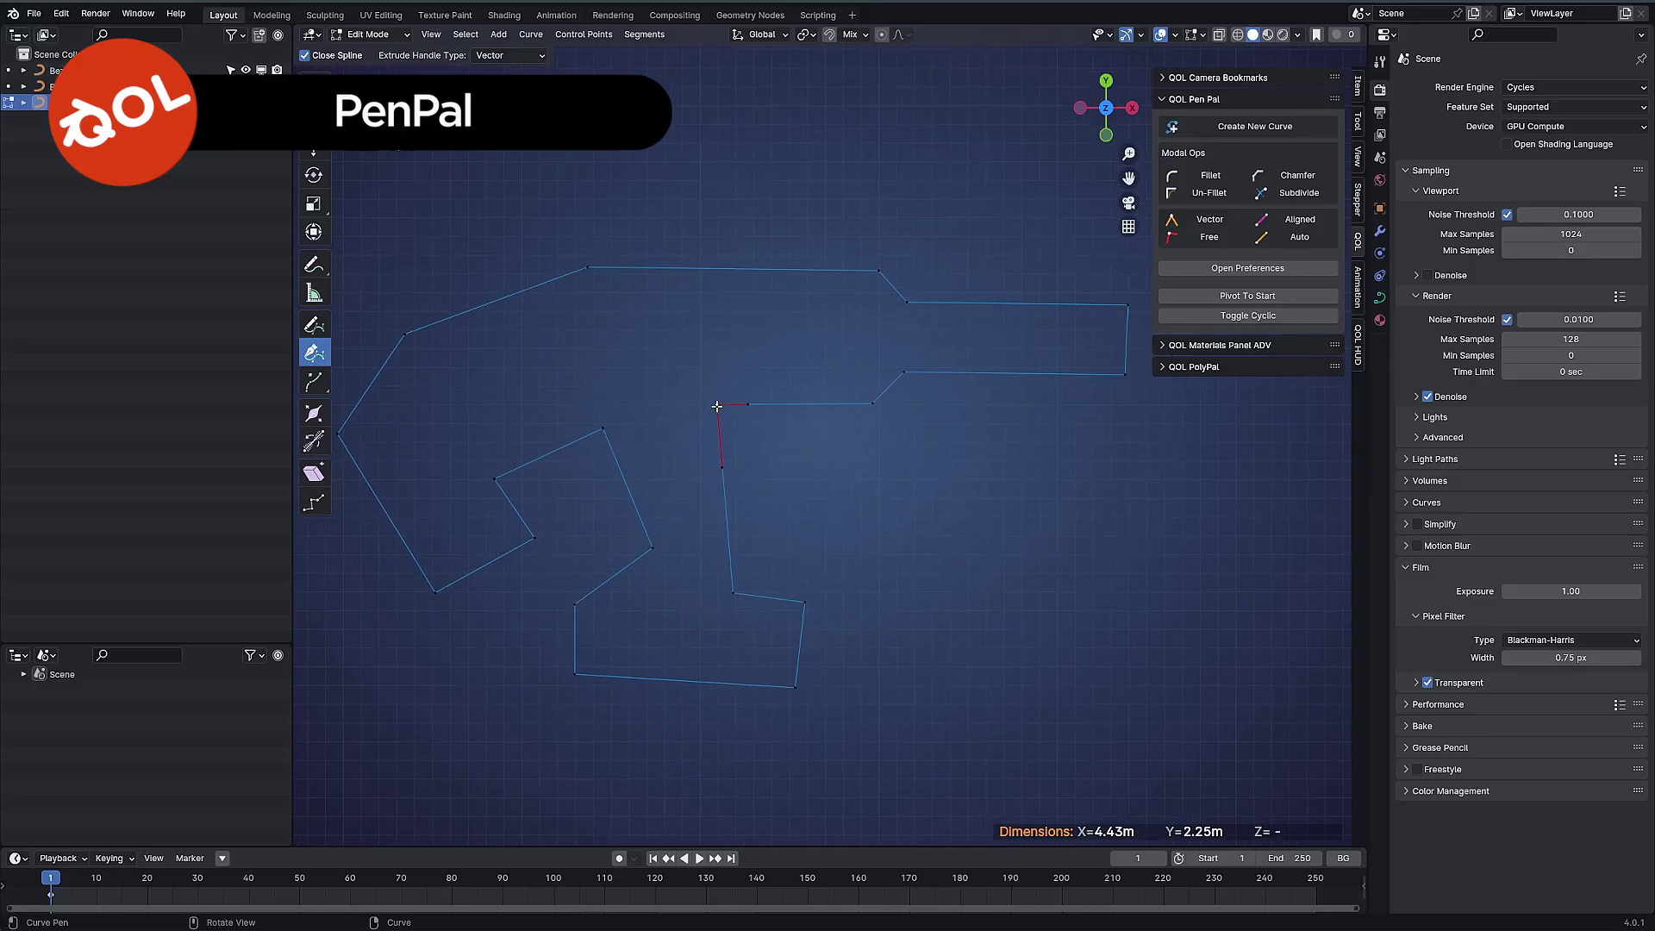
pyautogui.click(1210, 175)
pyautogui.moveTo(735, 362); pyautogui.dragTo(787, 374, button='middle')
pyautogui.keyDown('shift'); pyautogui.moveTo(651, 423); pyautogui.dragTo(650, 371, button='middle'); pyautogui.keyUp('shift')
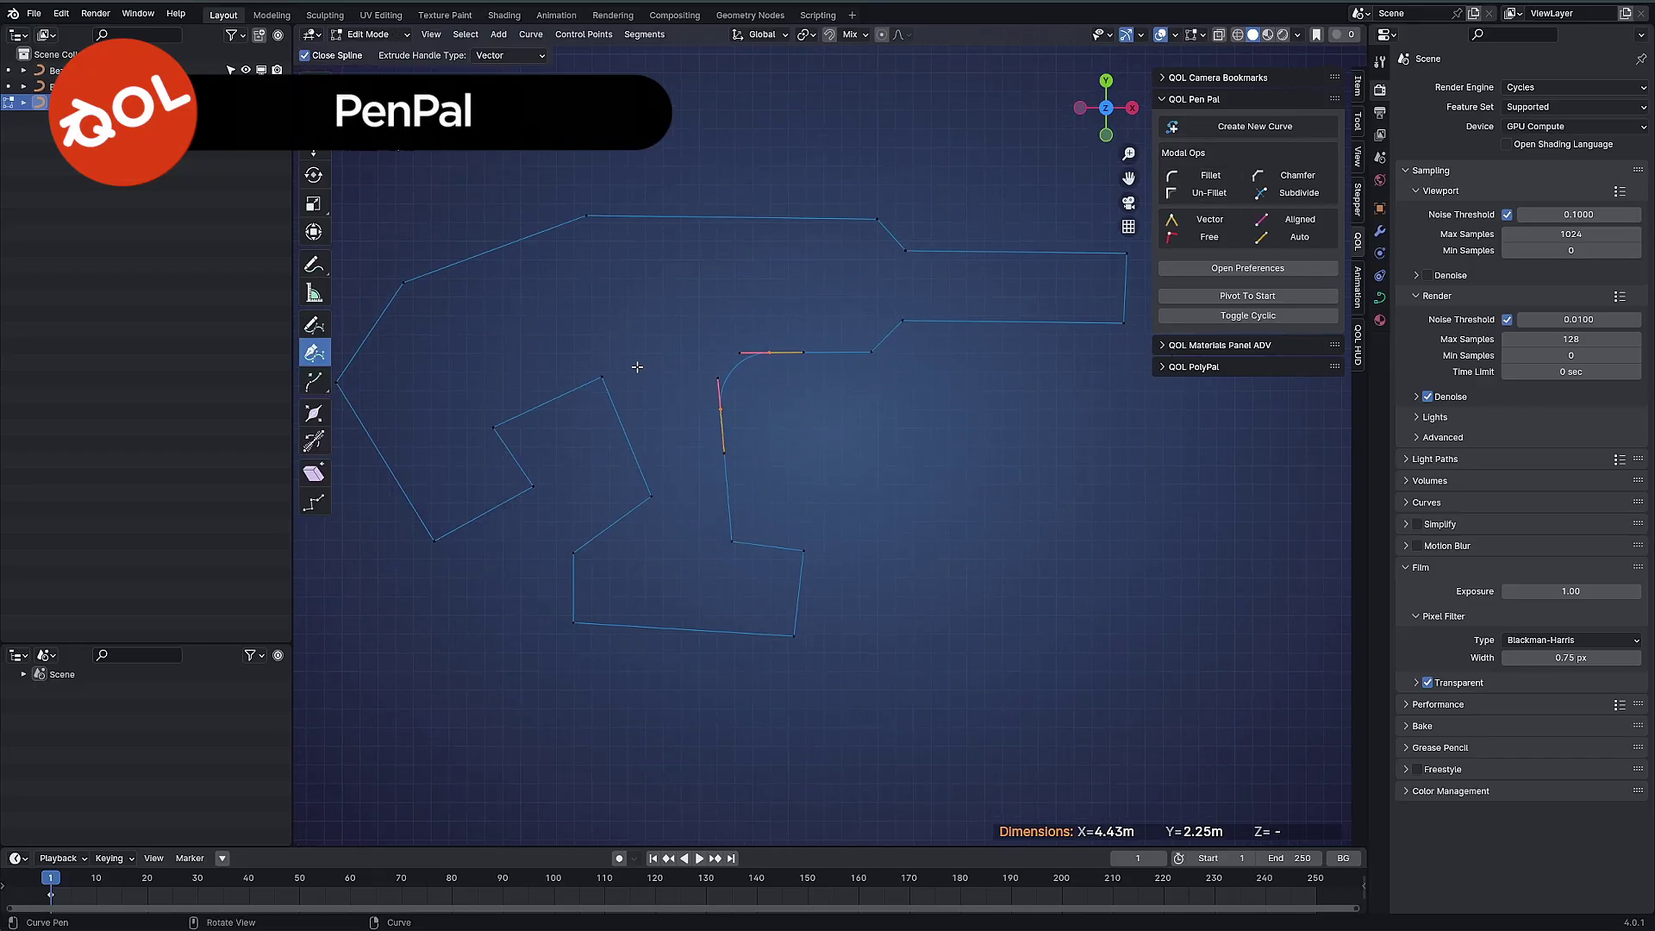
# - Fillet the two upper corner points of the inner notch together
pyautogui.click(602, 374)
pyautogui.keyDown('shift'); pyautogui.moveTo(501, 434); pyautogui.dragTo(658, 425, button='middle'); pyautogui.keyUp('shift')
pyautogui.keyDown('shift'); pyautogui.click(649, 417); pyautogui.keyUp('shift')
pyautogui.keyDown('shift'); pyautogui.moveTo(770, 369); pyautogui.dragTo(781, 381, button='middle'); pyautogui.keyUp('shift')
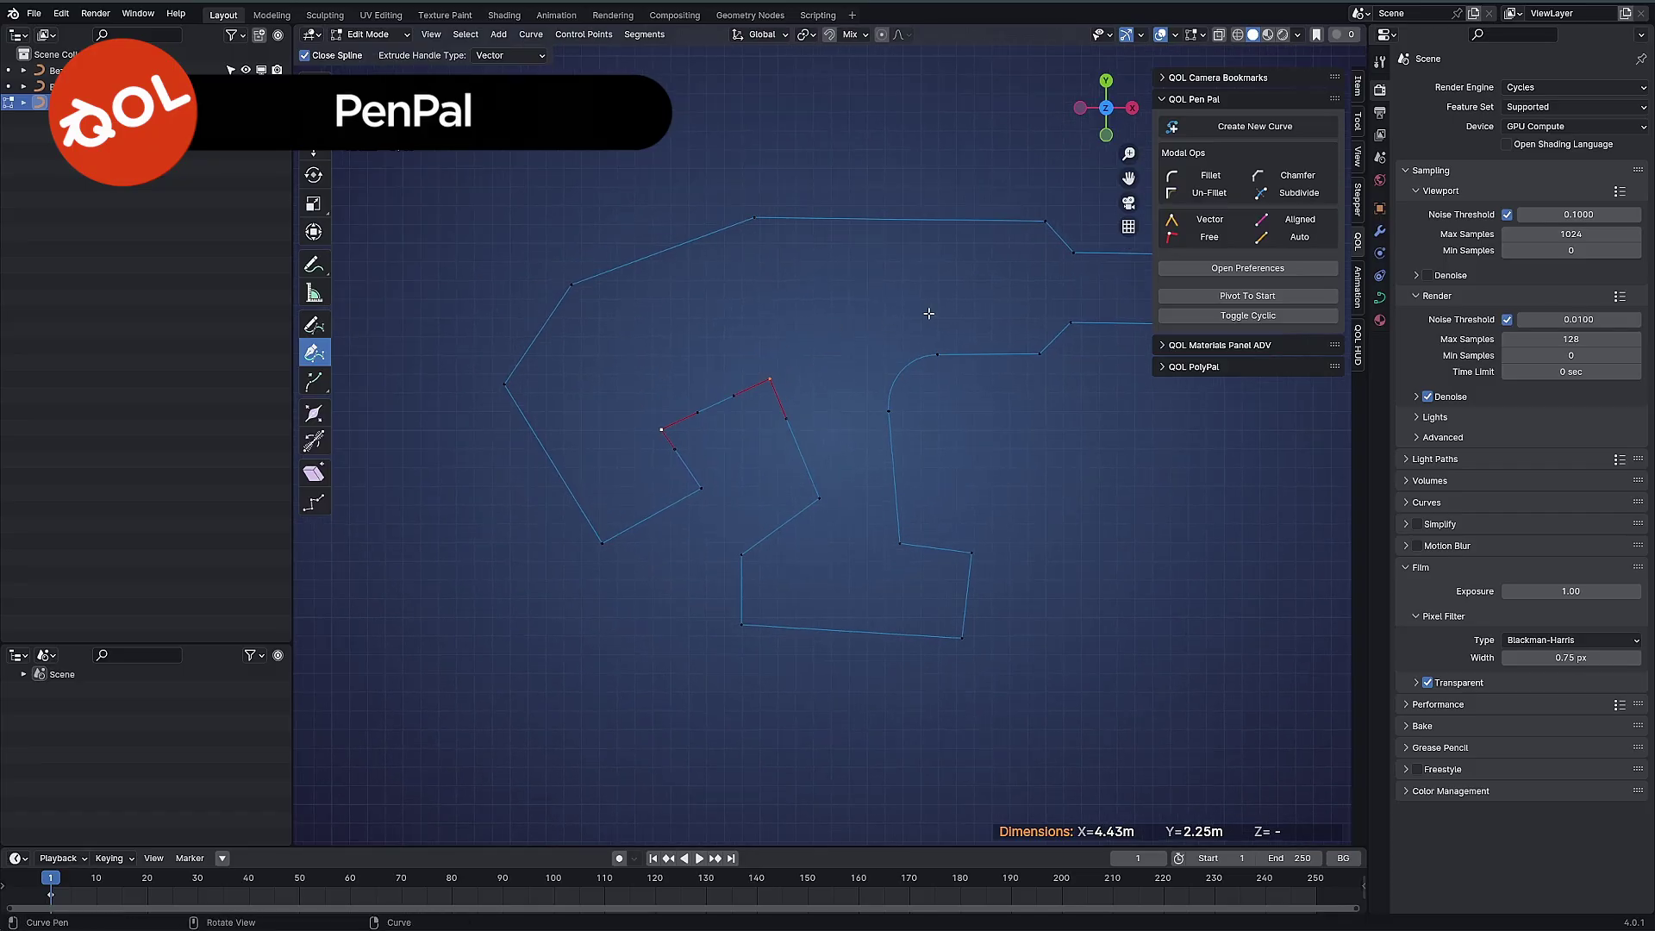
pyautogui.click(1189, 175)
pyautogui.moveTo(712, 316)
pyautogui.mouseDown(button='middle')
pyautogui.moveTo(752, 318)
pyautogui.moveTo(733, 319)
pyautogui.mouseUp(button='middle')
pyautogui.click(733, 319)
pyautogui.keyDown('shift'); pyautogui.moveTo(825, 257); pyautogui.dragTo(729, 339, button='middle'); pyautogui.keyUp('shift')
# - Fillet the corner at the left end of the outline's top edge with a large radius
pyautogui.click(660, 300)
pyautogui.click(1195, 182)
pyautogui.moveTo(677, 346); pyautogui.dragTo(734, 351, button='middle')
pyautogui.click(728, 355)
pyautogui.keyDown('shift'); pyautogui.moveTo(929, 419); pyautogui.dragTo(850, 380, button='middle'); pyautogui.keyUp('shift')
pyautogui.keyDown('shift'); pyautogui.moveTo(692, 327); pyautogui.dragTo(633, 281, button='middle'); pyautogui.keyUp('shift')
pyautogui.keyDown('shift'); pyautogui.moveTo(681, 365); pyautogui.dragTo(716, 335, button='middle'); pyautogui.keyUp('shift')
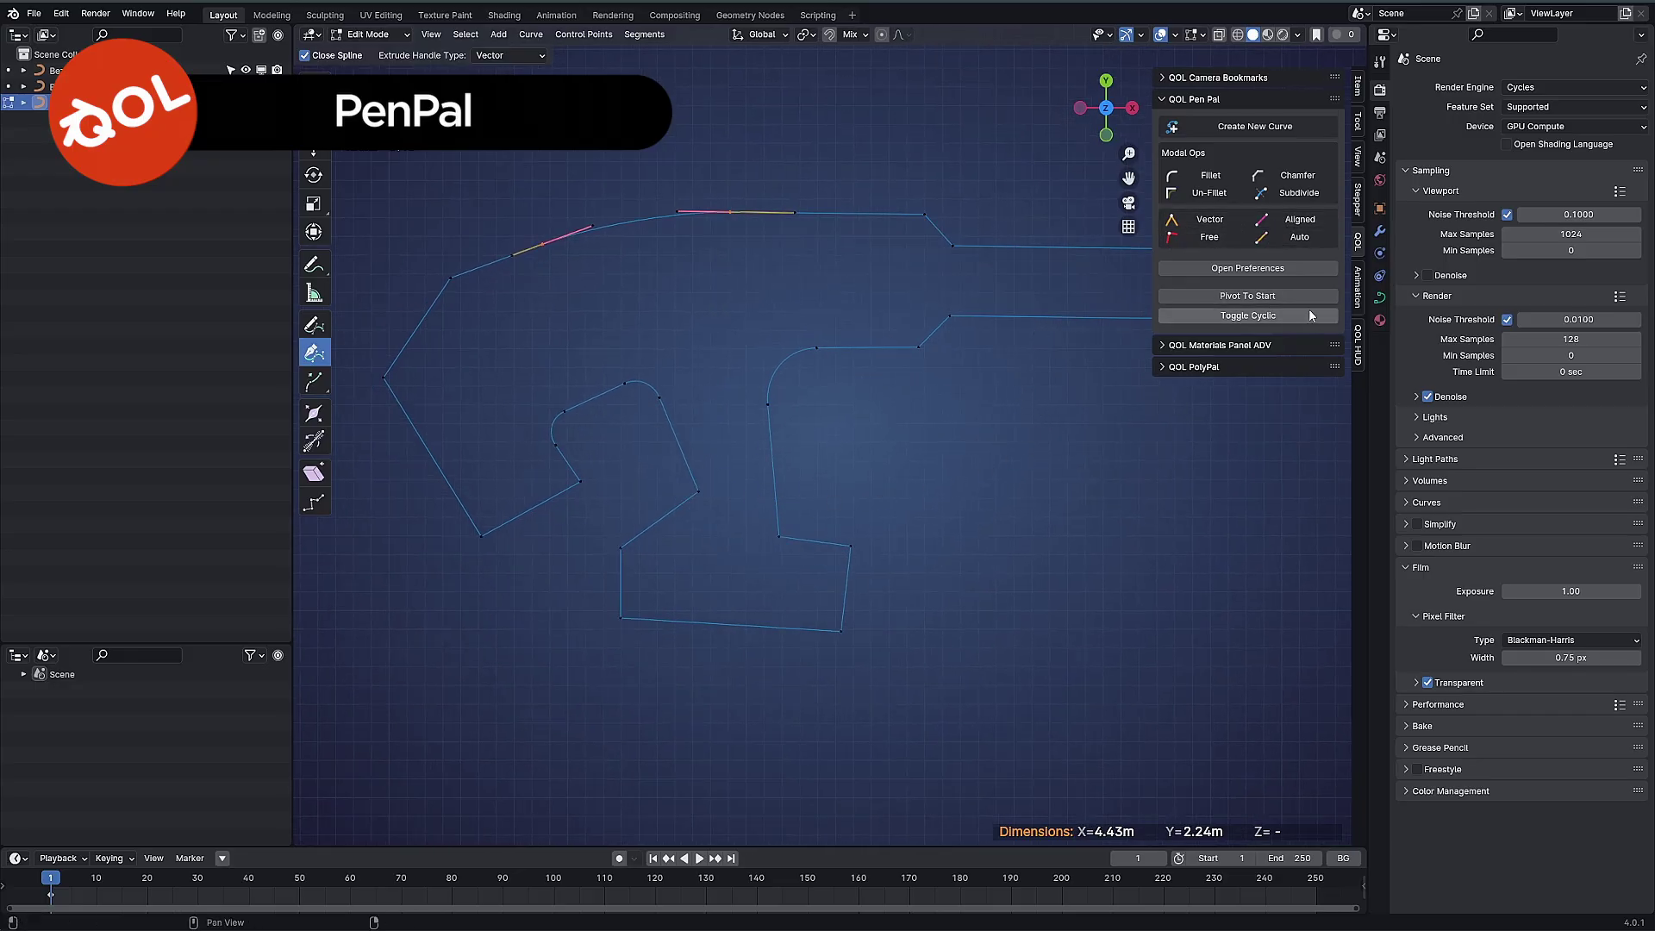
# - Toggle the spline's cyclic state twice so it is closed again, and return to Object Mode
pyautogui.click(1251, 318)
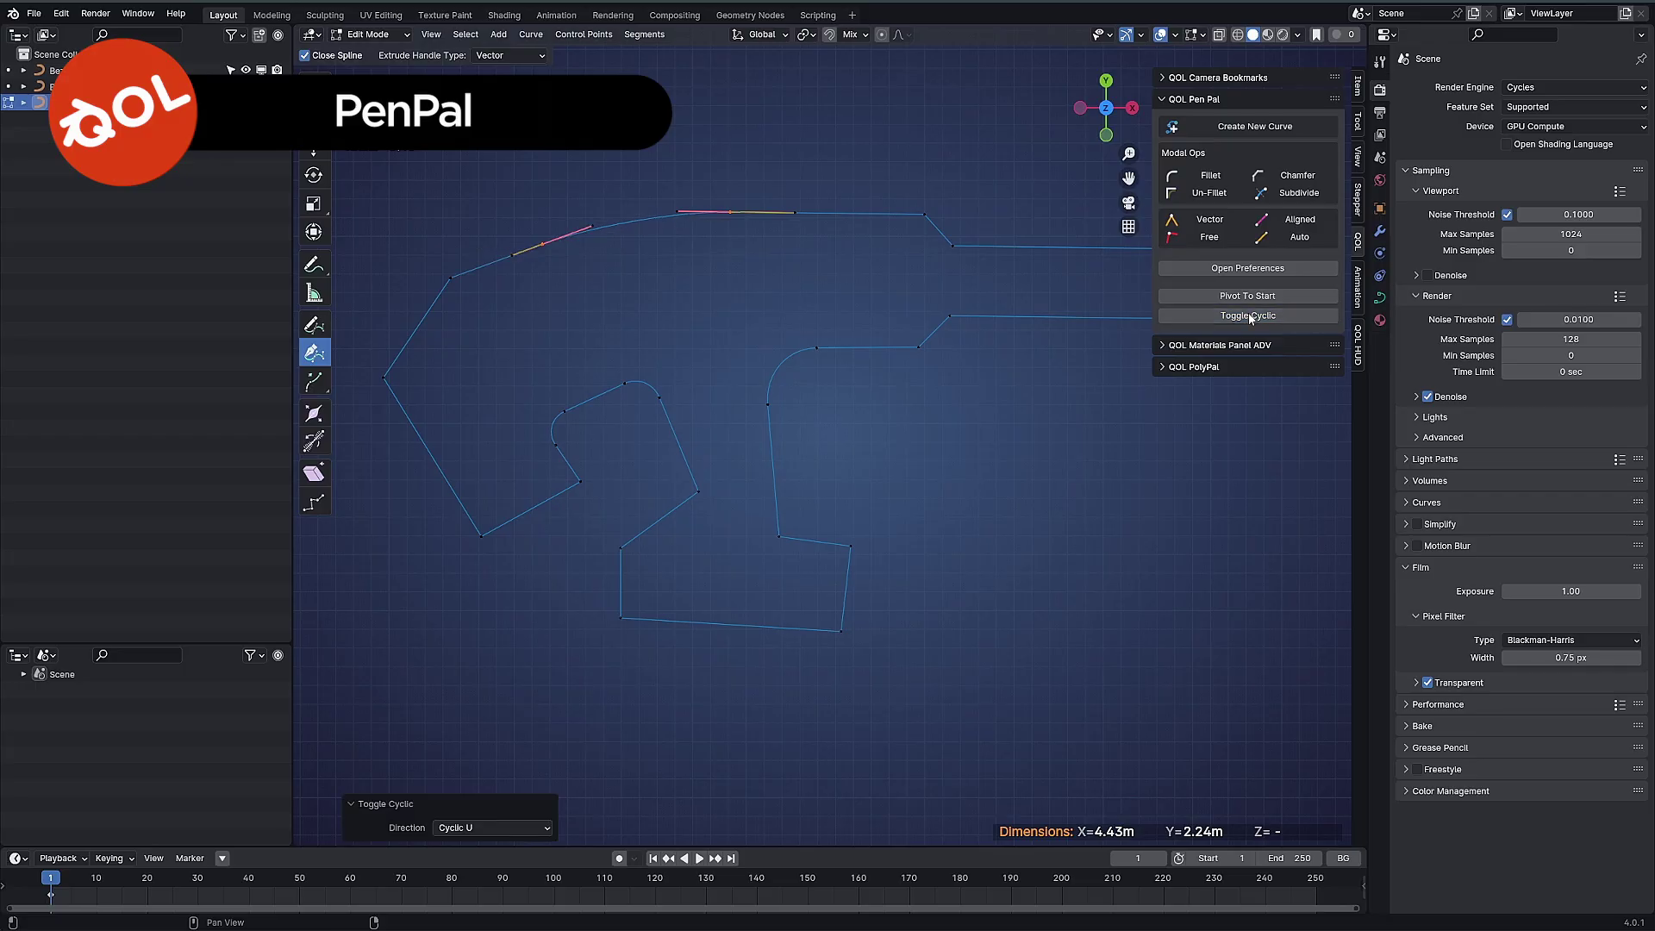
pyautogui.click(1251, 316)
pyautogui.keyDown('shift'); pyautogui.moveTo(913, 370); pyautogui.dragTo(862, 460, button='middle'); pyautogui.keyUp('shift')
pyautogui.scroll(-1, 923, 443)
pyautogui.keyDown('shift'); pyautogui.moveTo(959, 440); pyautogui.dragTo(890, 437, button='middle'); pyautogui.keyUp('shift')
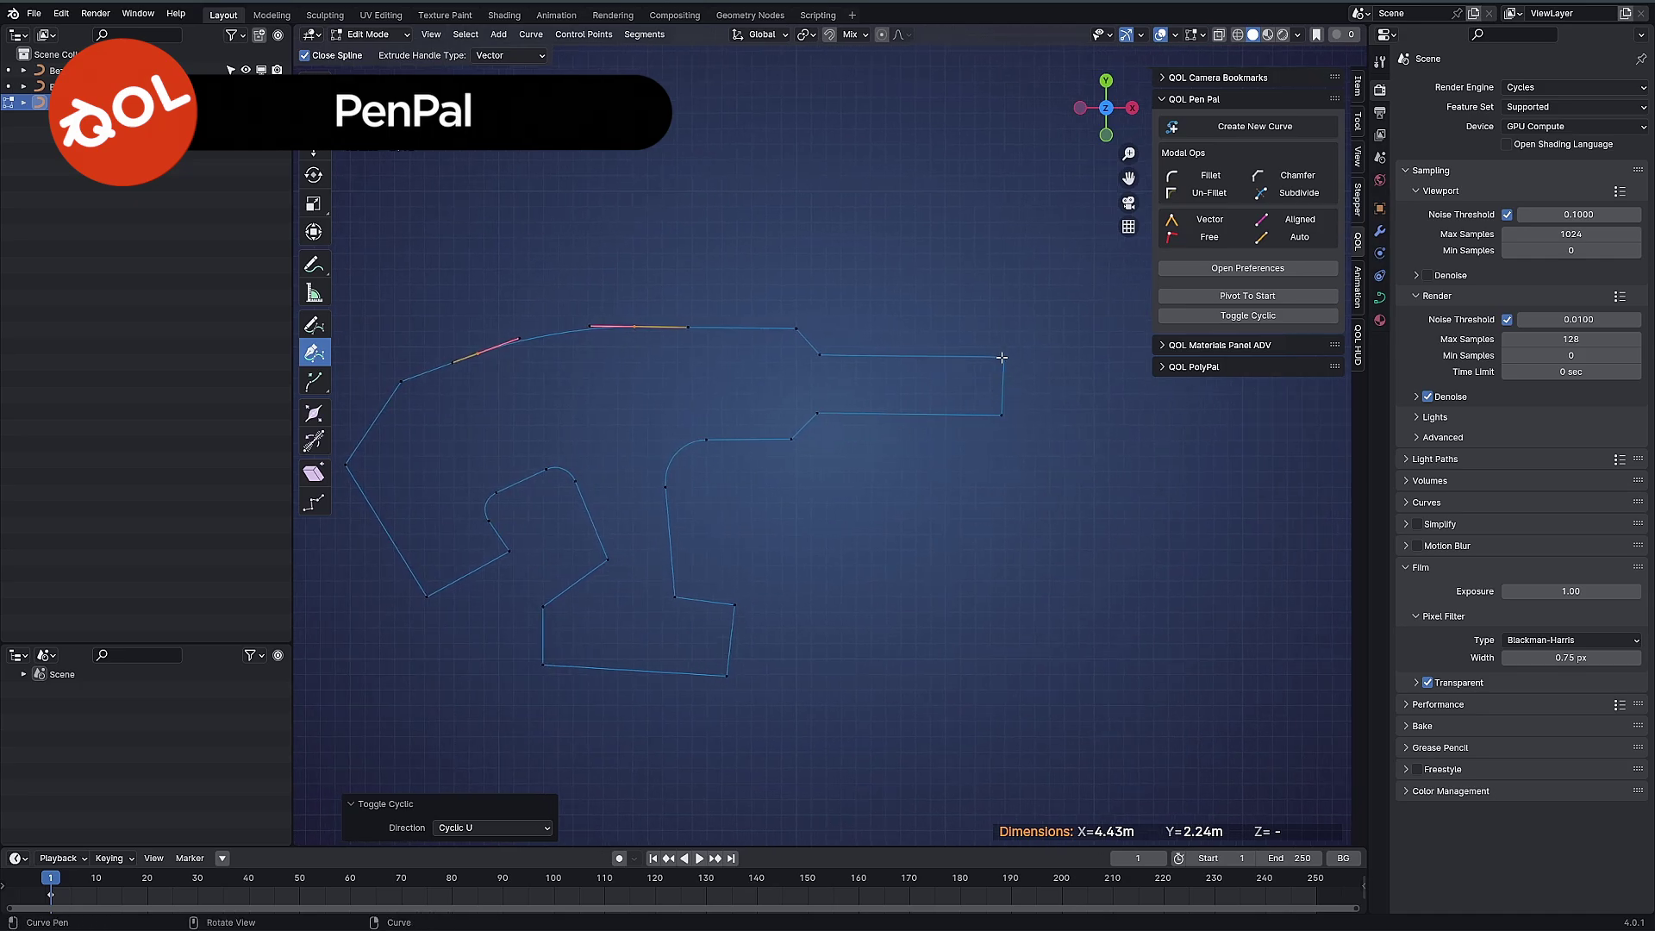
pyautogui.press('Tab')
pyautogui.keyDown('shift'); pyautogui.moveTo(758, 462); pyautogui.dragTo(808, 402, button='middle'); pyautogui.keyUp('shift')
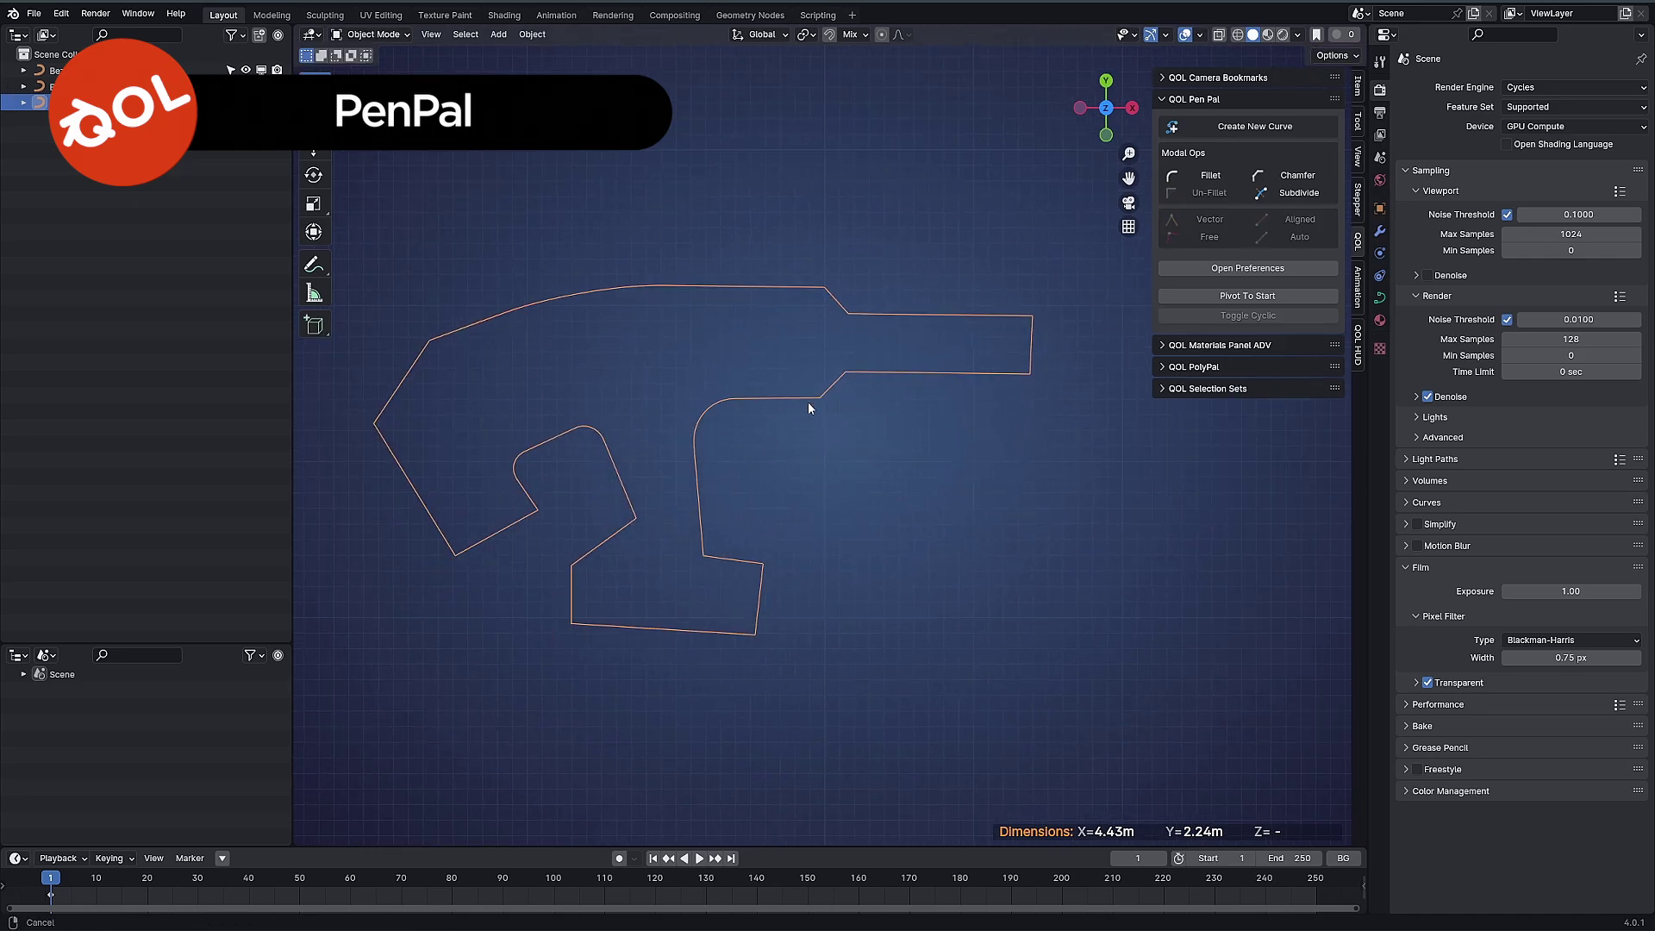
# - In Edit Mode, chamfer the two bottom corner points of the vertical leg together
pyautogui.keyDown('shift'); pyautogui.moveTo(912, 440); pyautogui.dragTo(982, 424, button='middle'); pyautogui.keyUp('shift')
pyautogui.keyDown('shift'); pyautogui.moveTo(830, 541); pyautogui.dragTo(827, 516, button='middle'); pyautogui.keyUp('shift')
pyautogui.keyDown('shift'); pyautogui.moveTo(902, 479); pyautogui.dragTo(960, 436, button='middle'); pyautogui.keyUp('shift')
pyautogui.press('Tab')
pyautogui.scroll(2, 831, 480)
pyautogui.click(667, 494)
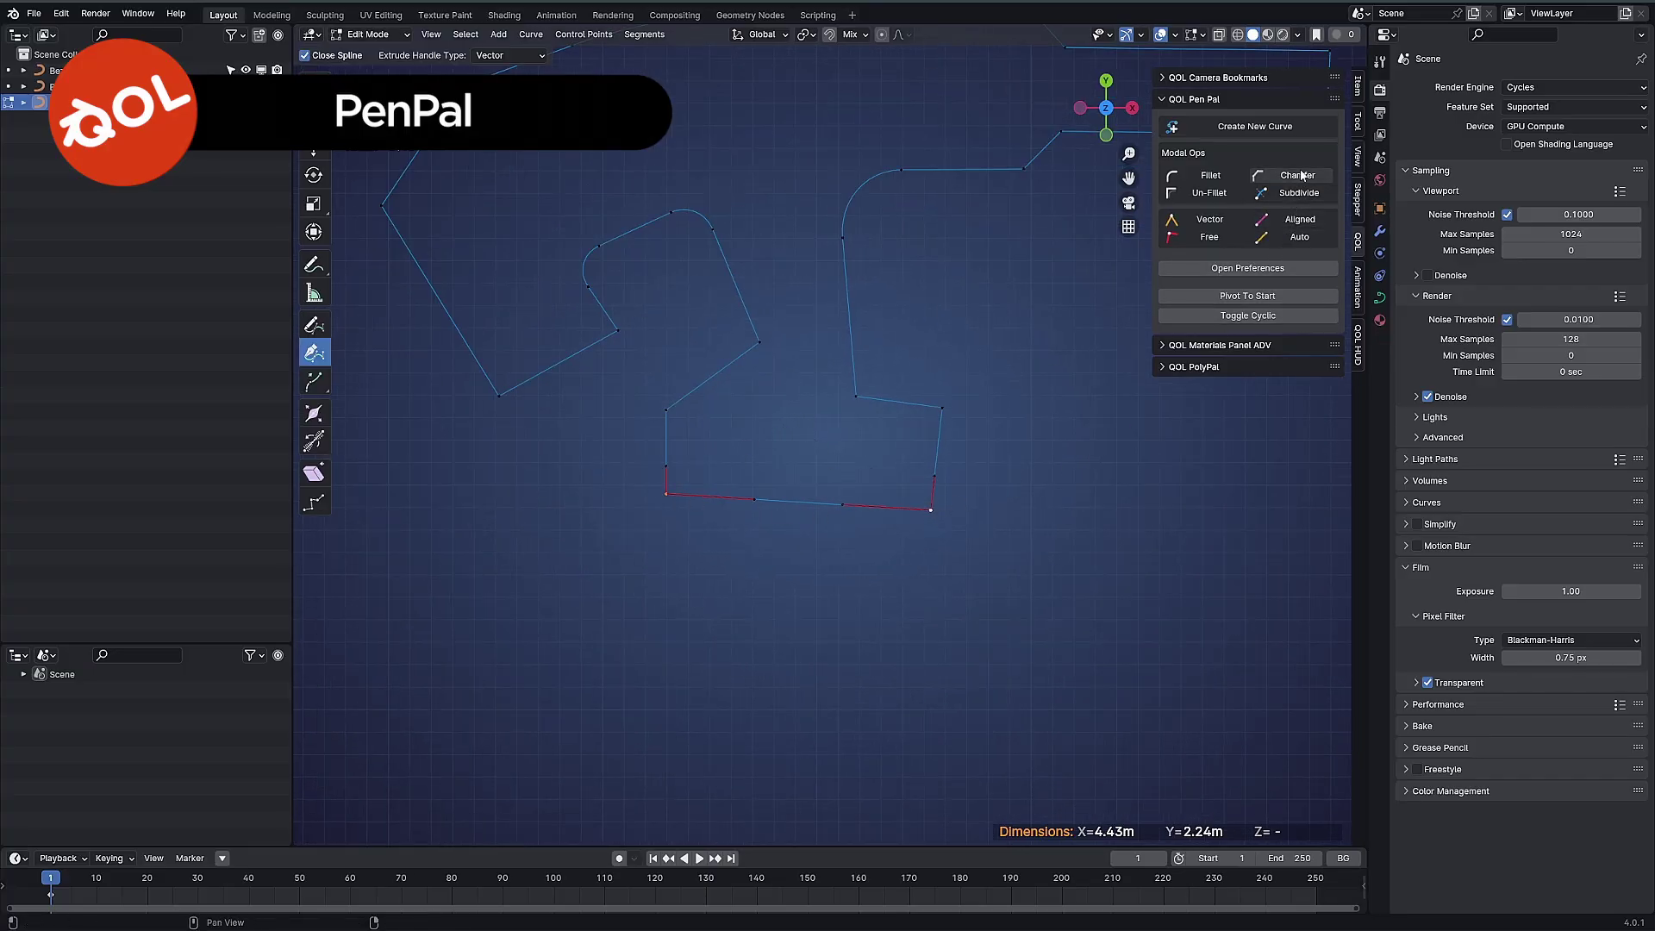
pyautogui.click(1290, 175)
# - Move the two end points of the leg's bottom edge down by about 0.5 m to lengthen the leg
pyautogui.click(696, 497)
pyautogui.keyDown('shift'); pyautogui.click(902, 508); pyautogui.keyUp('shift')
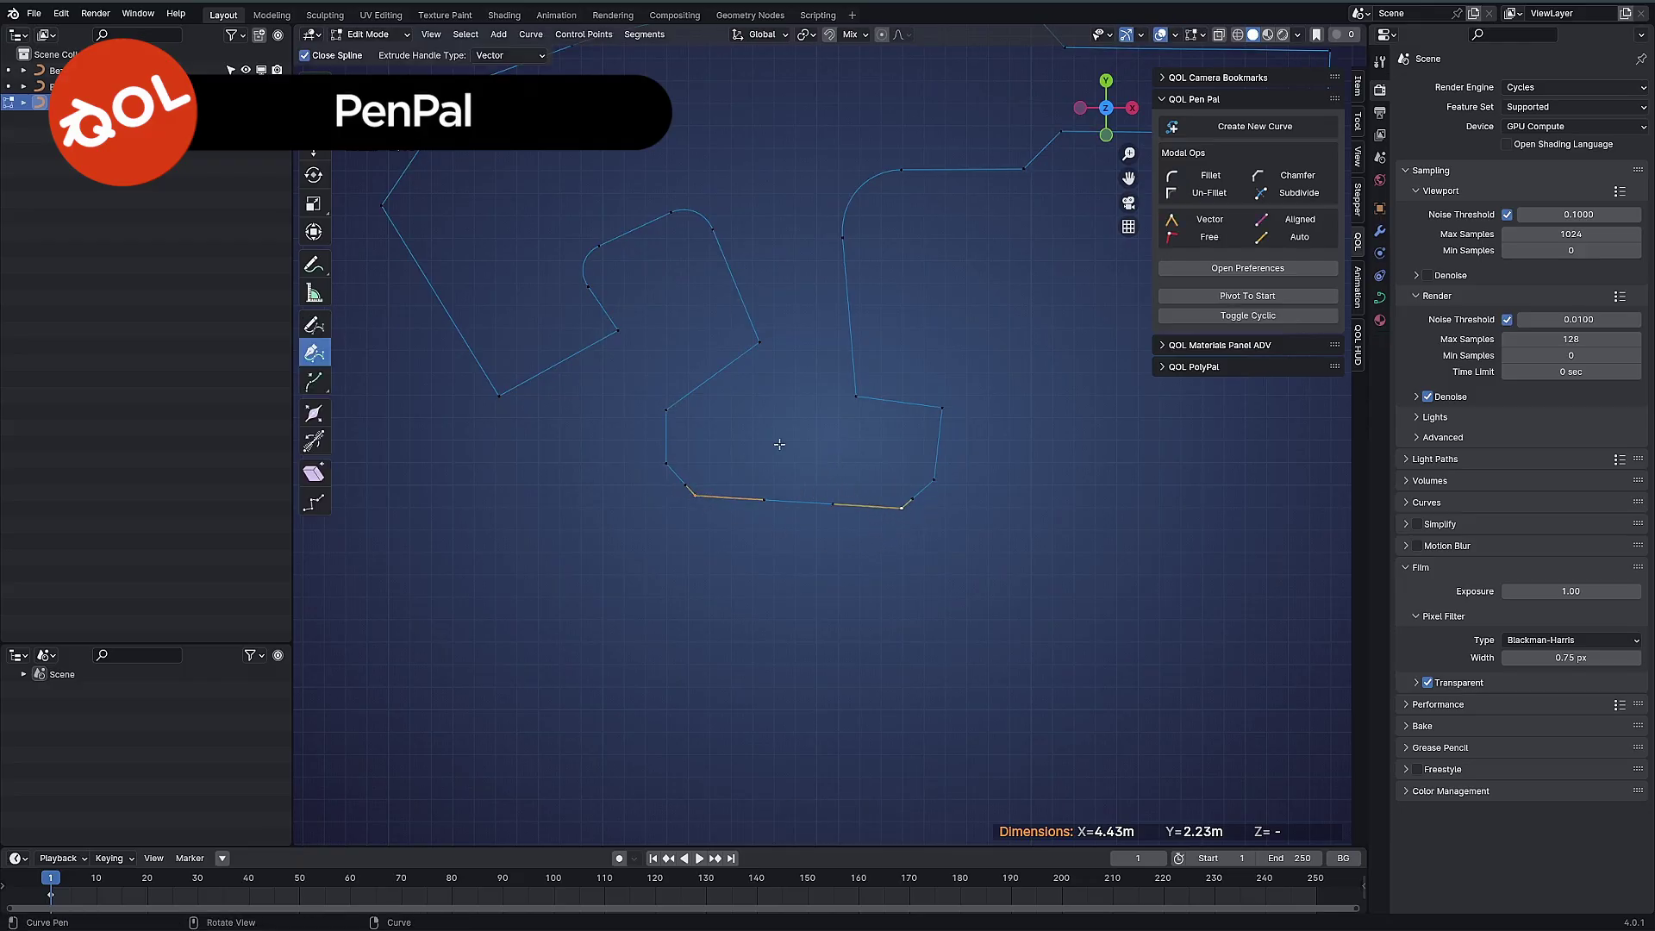
pyautogui.press('g')
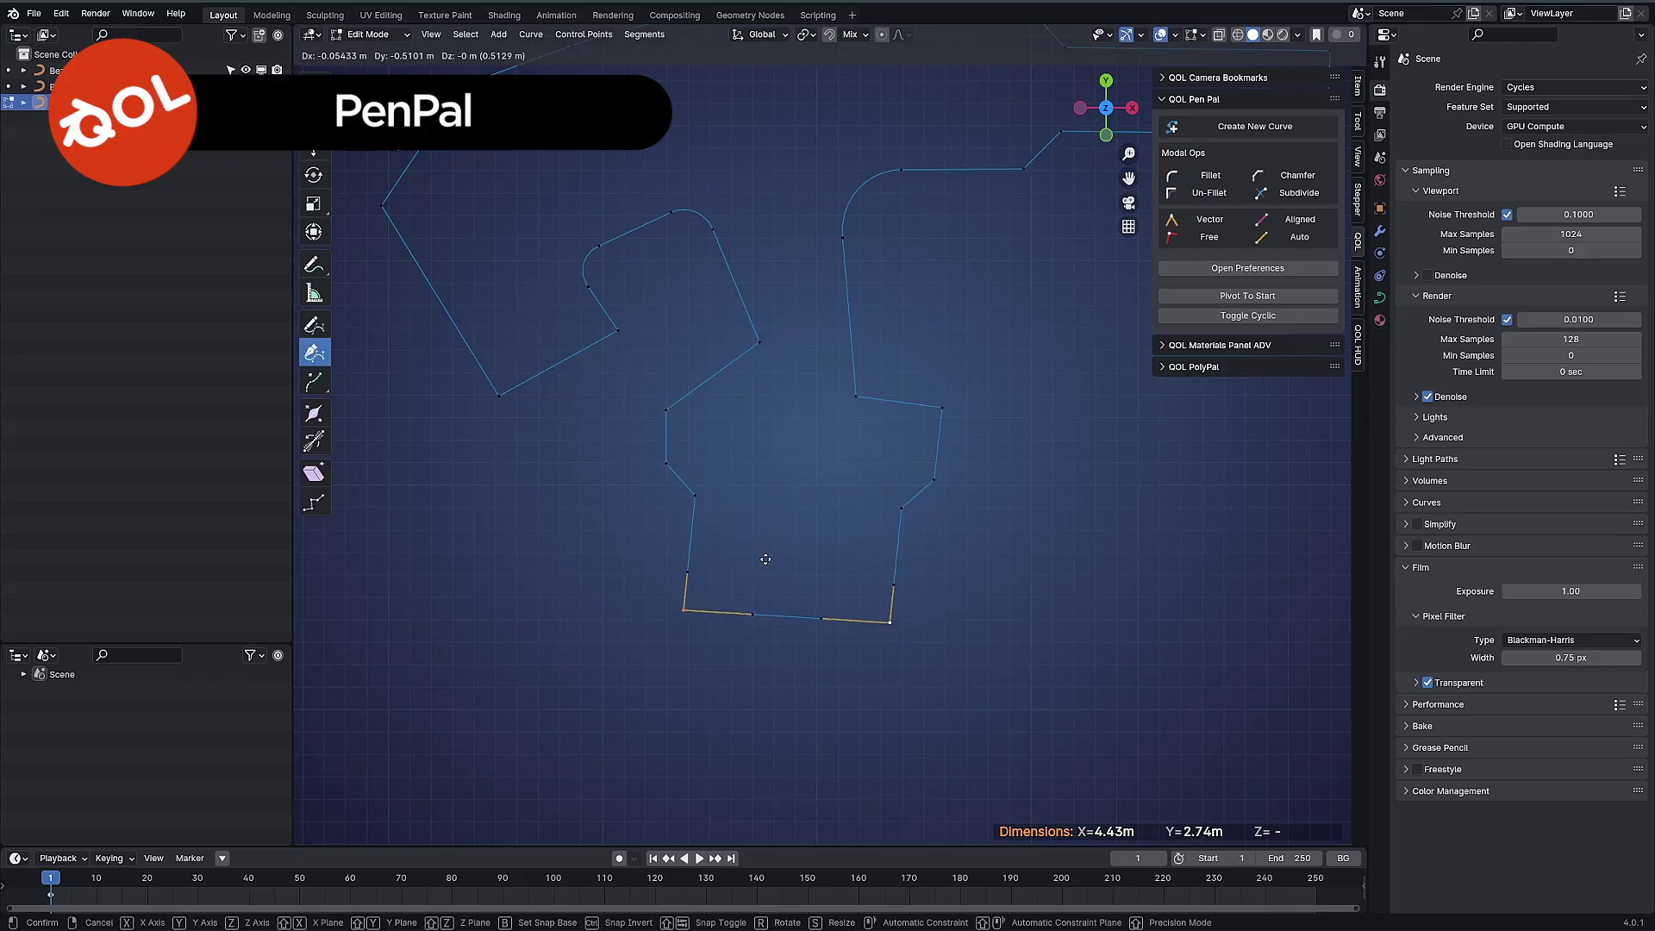
pyautogui.click(768, 556)
pyautogui.click(1049, 365)
# - Return to Object Mode and move the whole outline along the Y axis
pyautogui.keyDown('shift'); pyautogui.moveTo(1008, 277); pyautogui.dragTo(923, 480, button='middle'); pyautogui.keyUp('shift')
pyautogui.scroll(-3, 923, 480)
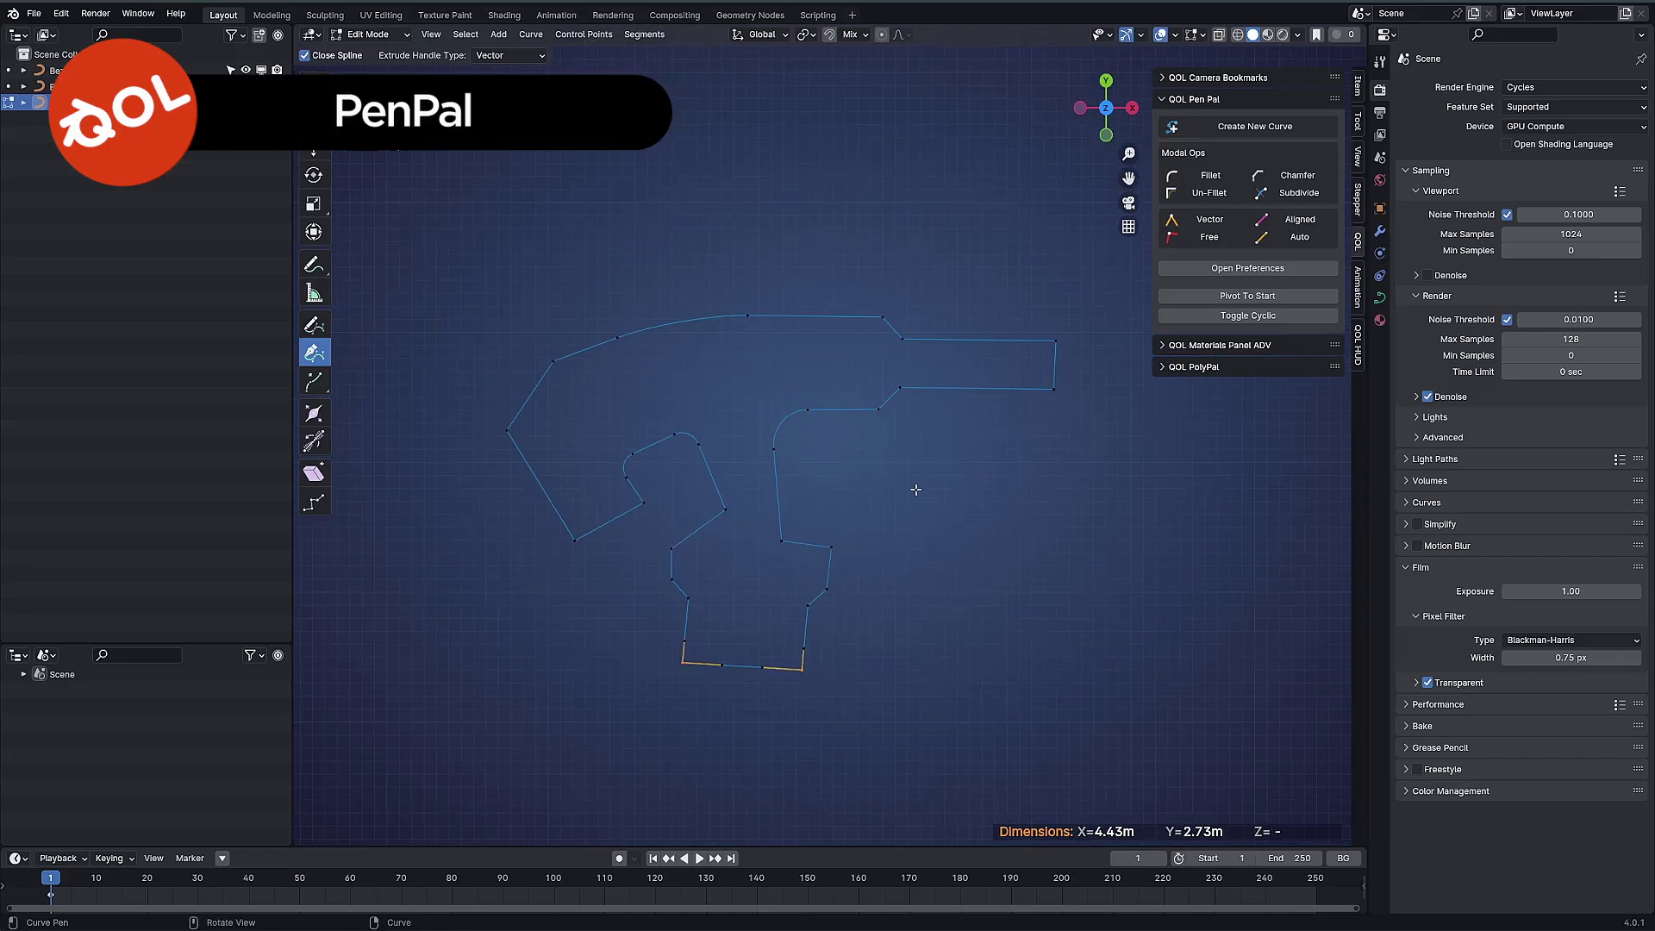
pyautogui.press('Tab')
pyautogui.moveTo(902, 518); pyautogui.dragTo(807, 511, button='middle')
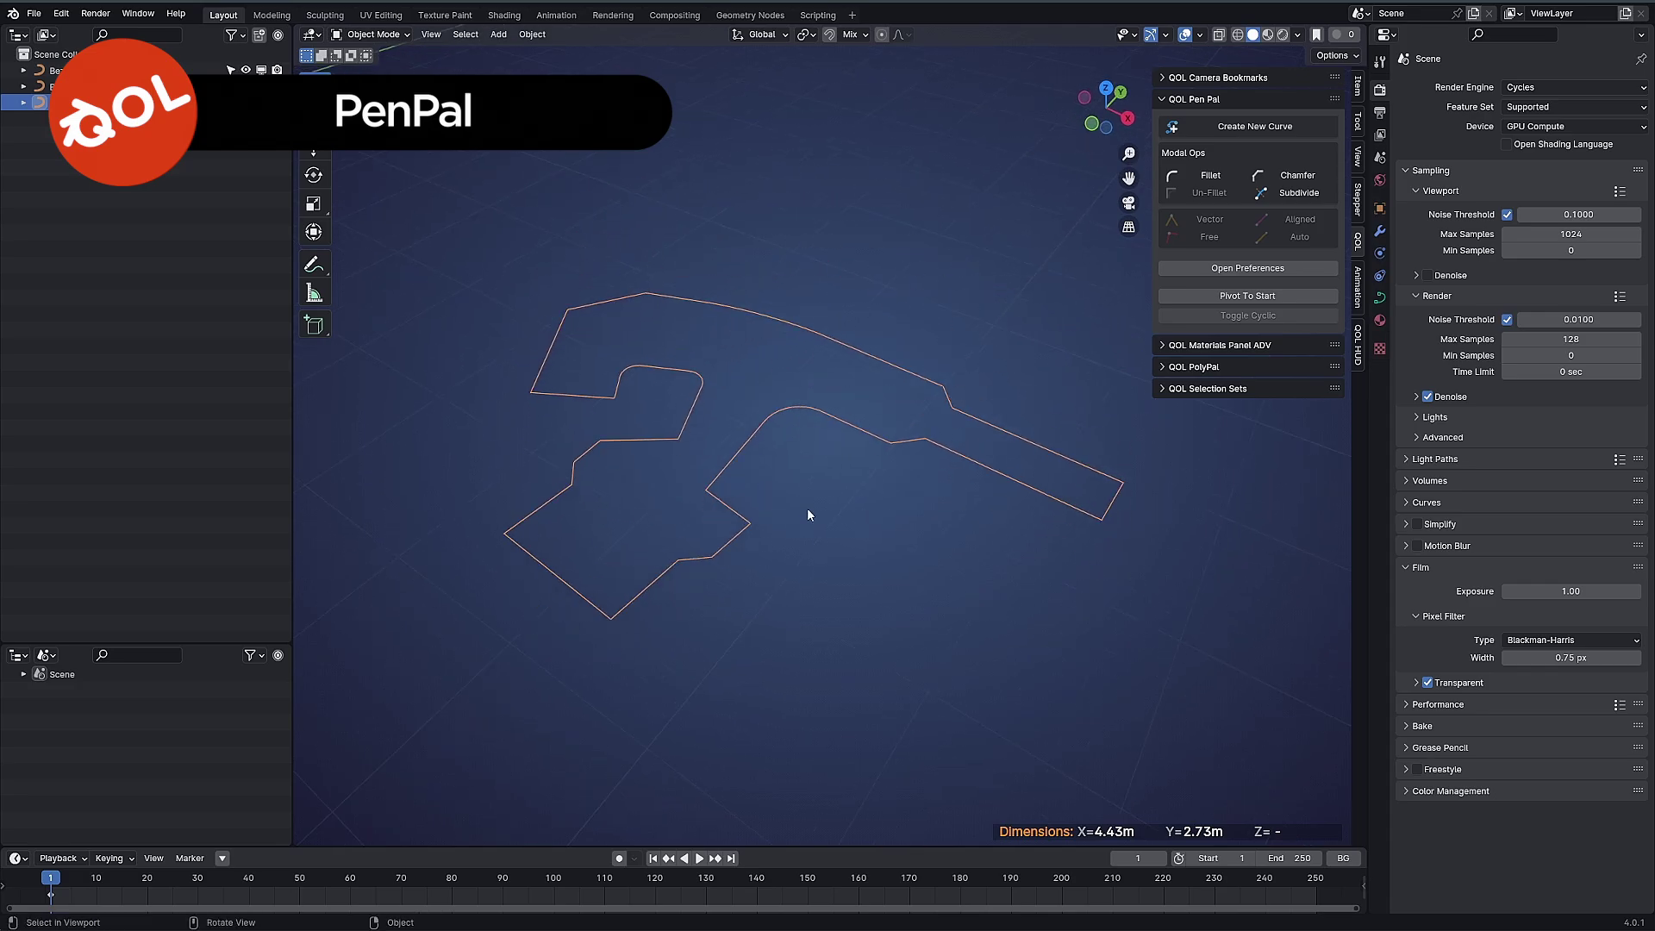
pyautogui.press('g')
pyautogui.press('y')
pyautogui.click(855, 487)
# - Convert the curve outline to a mesh
pyautogui.rightClick(806, 483)
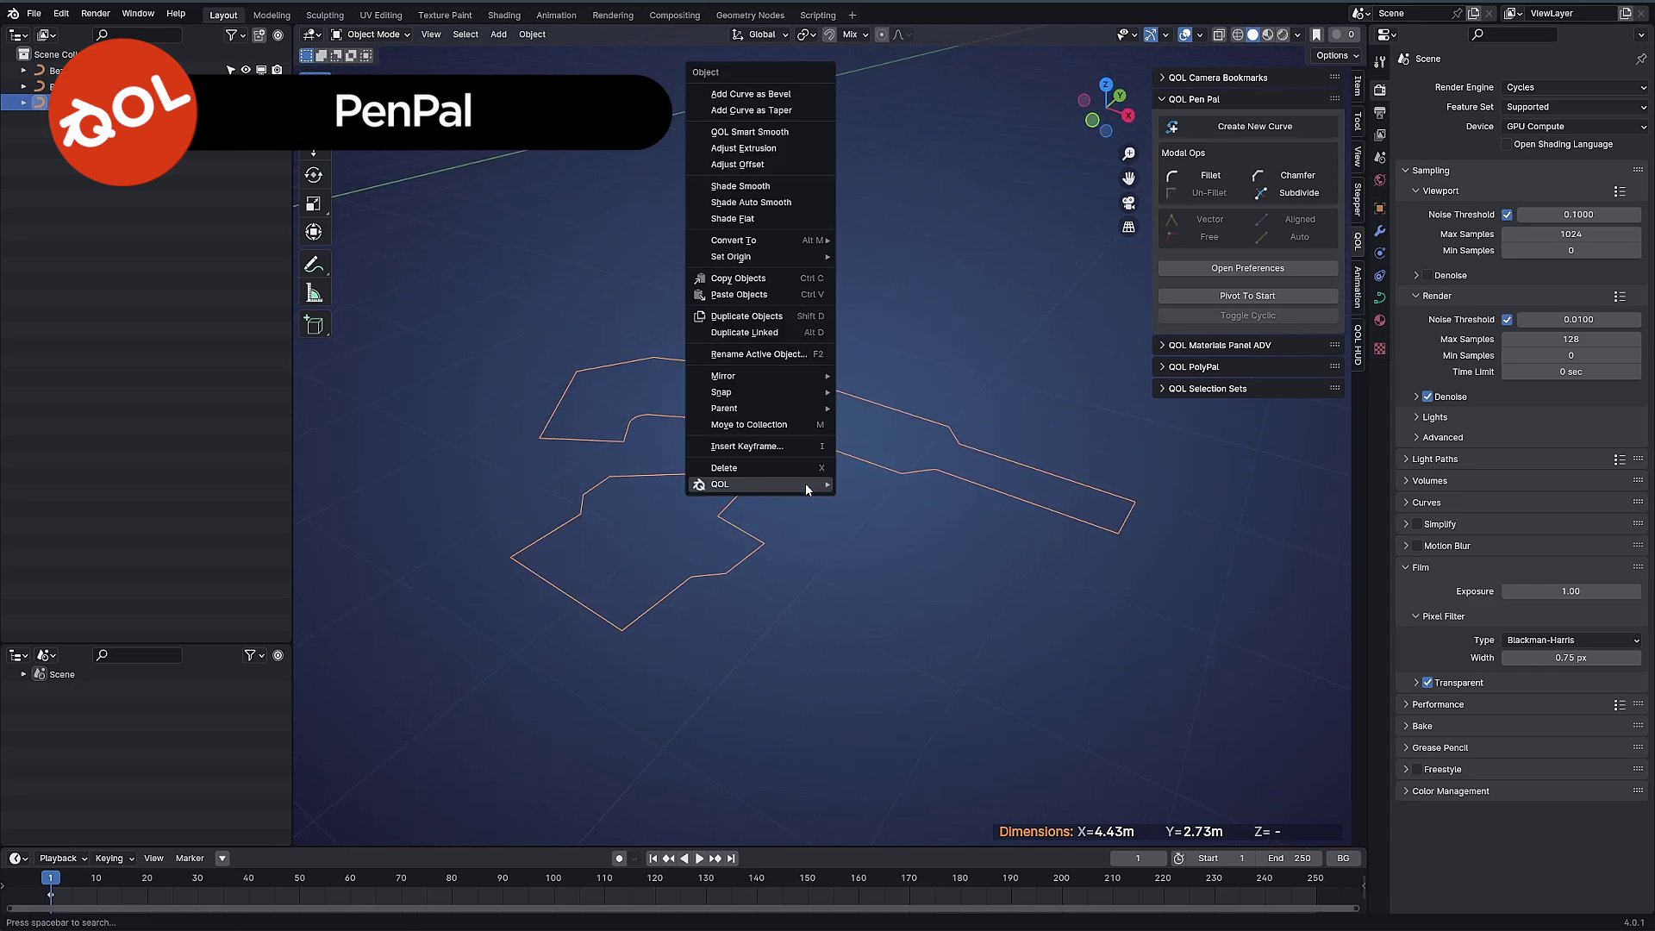
pyautogui.moveTo(767, 259)
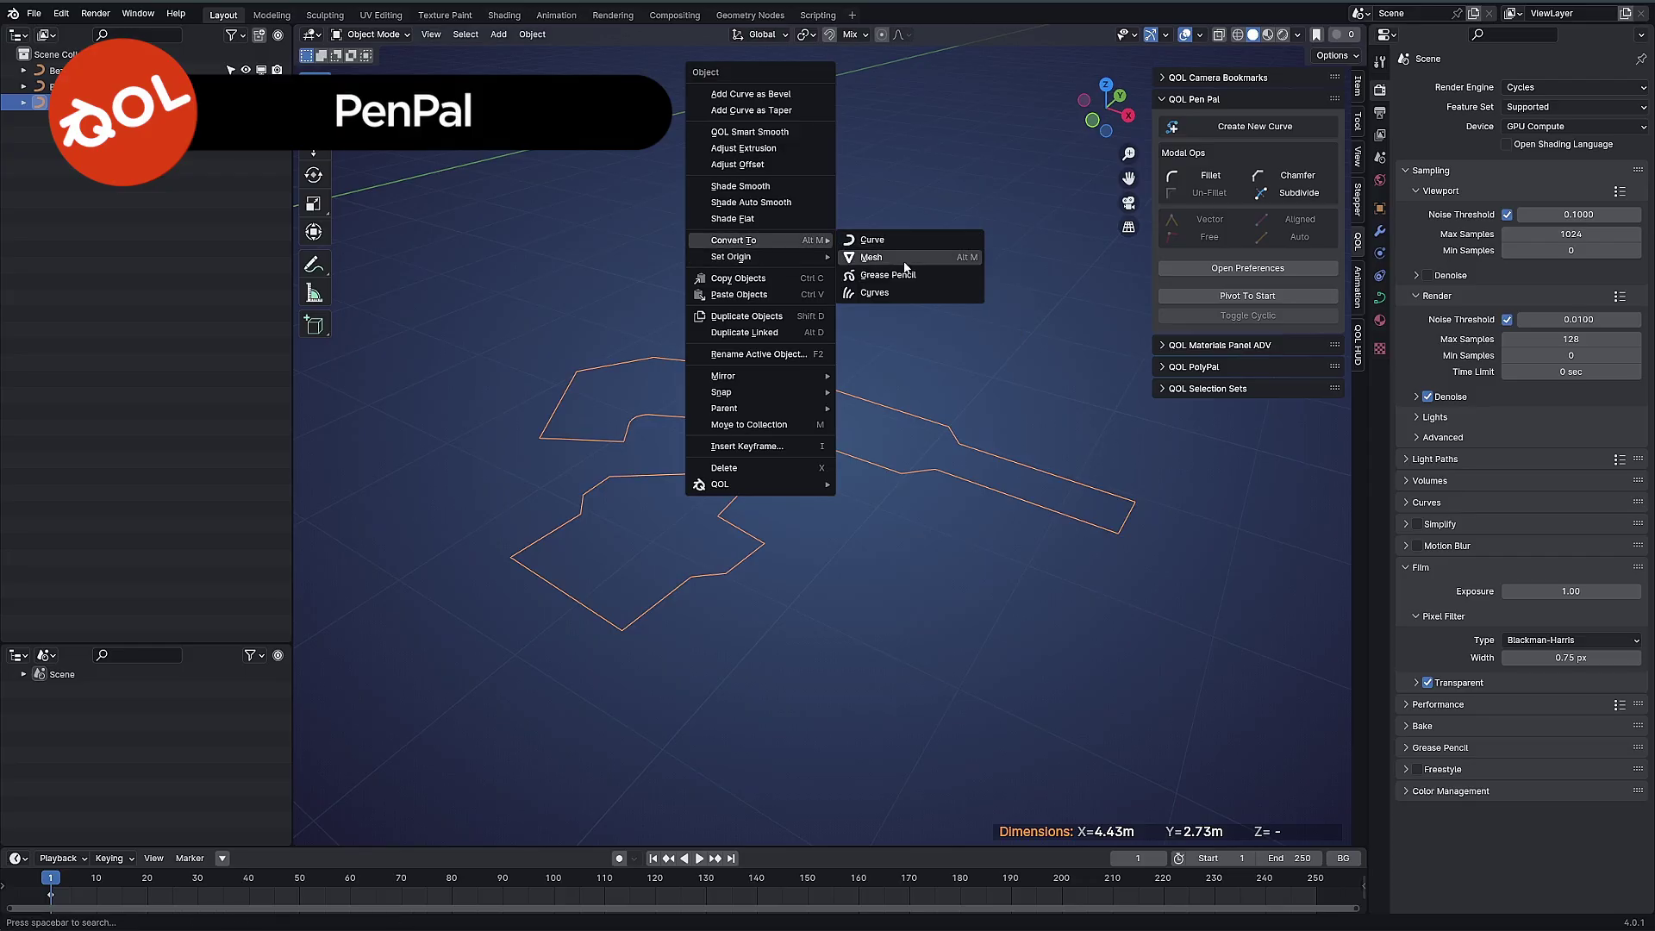
pyautogui.click(904, 259)
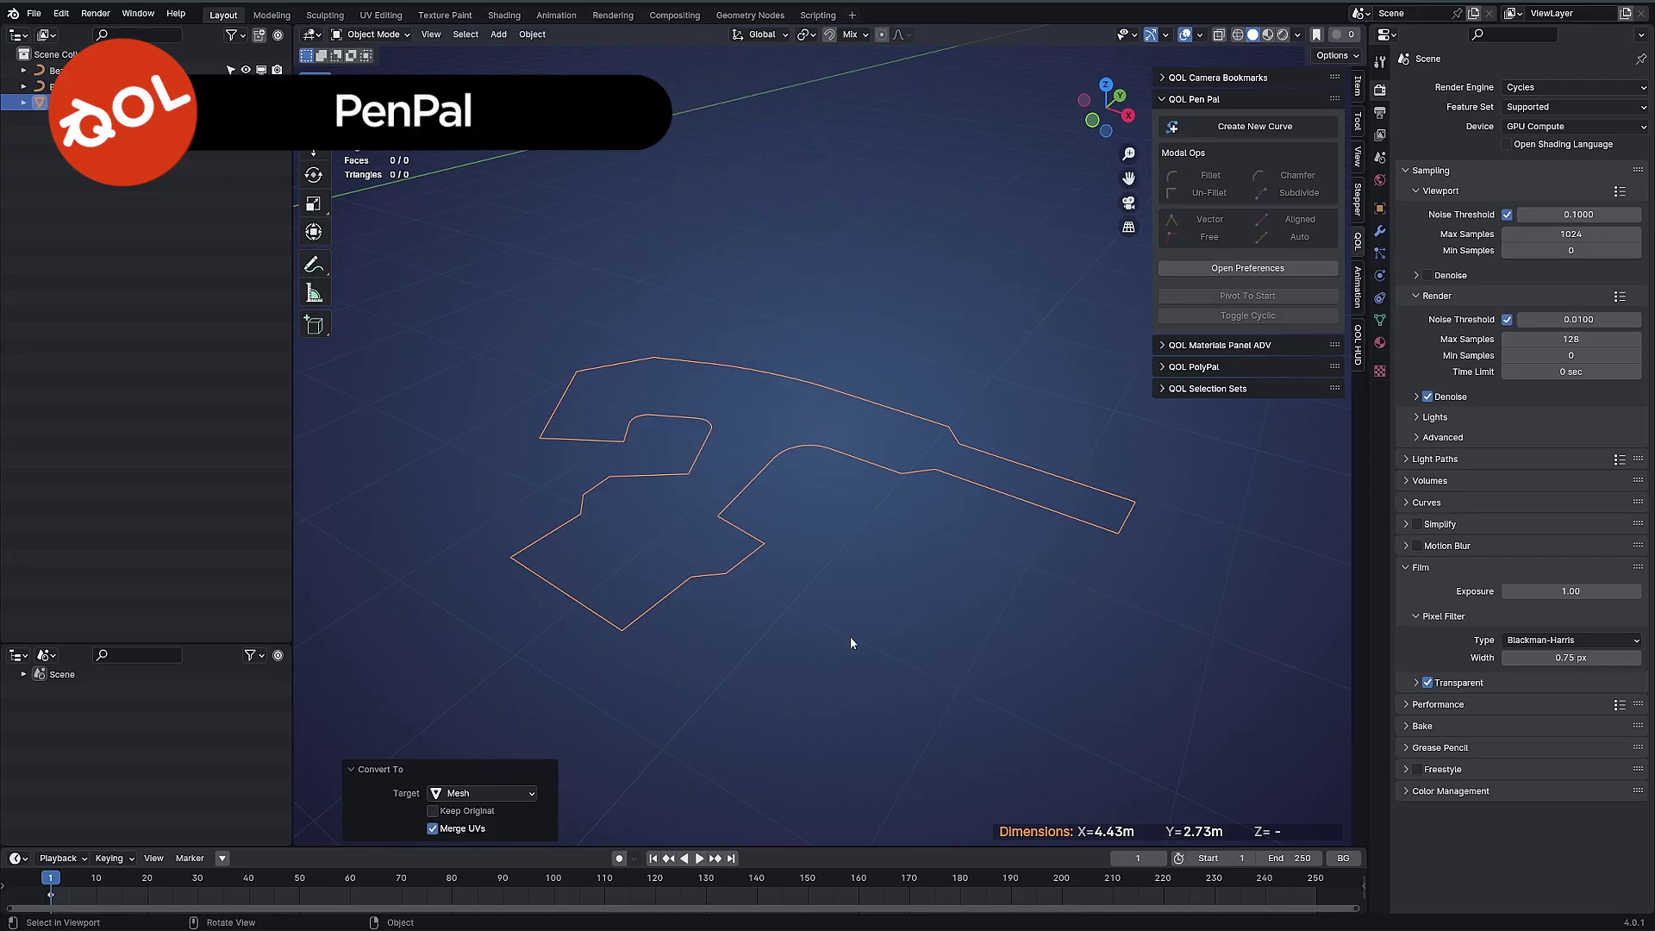
# - Fill the closed mesh outline with a face using QOL Hole Filler
pyautogui.rightClick(769, 406)
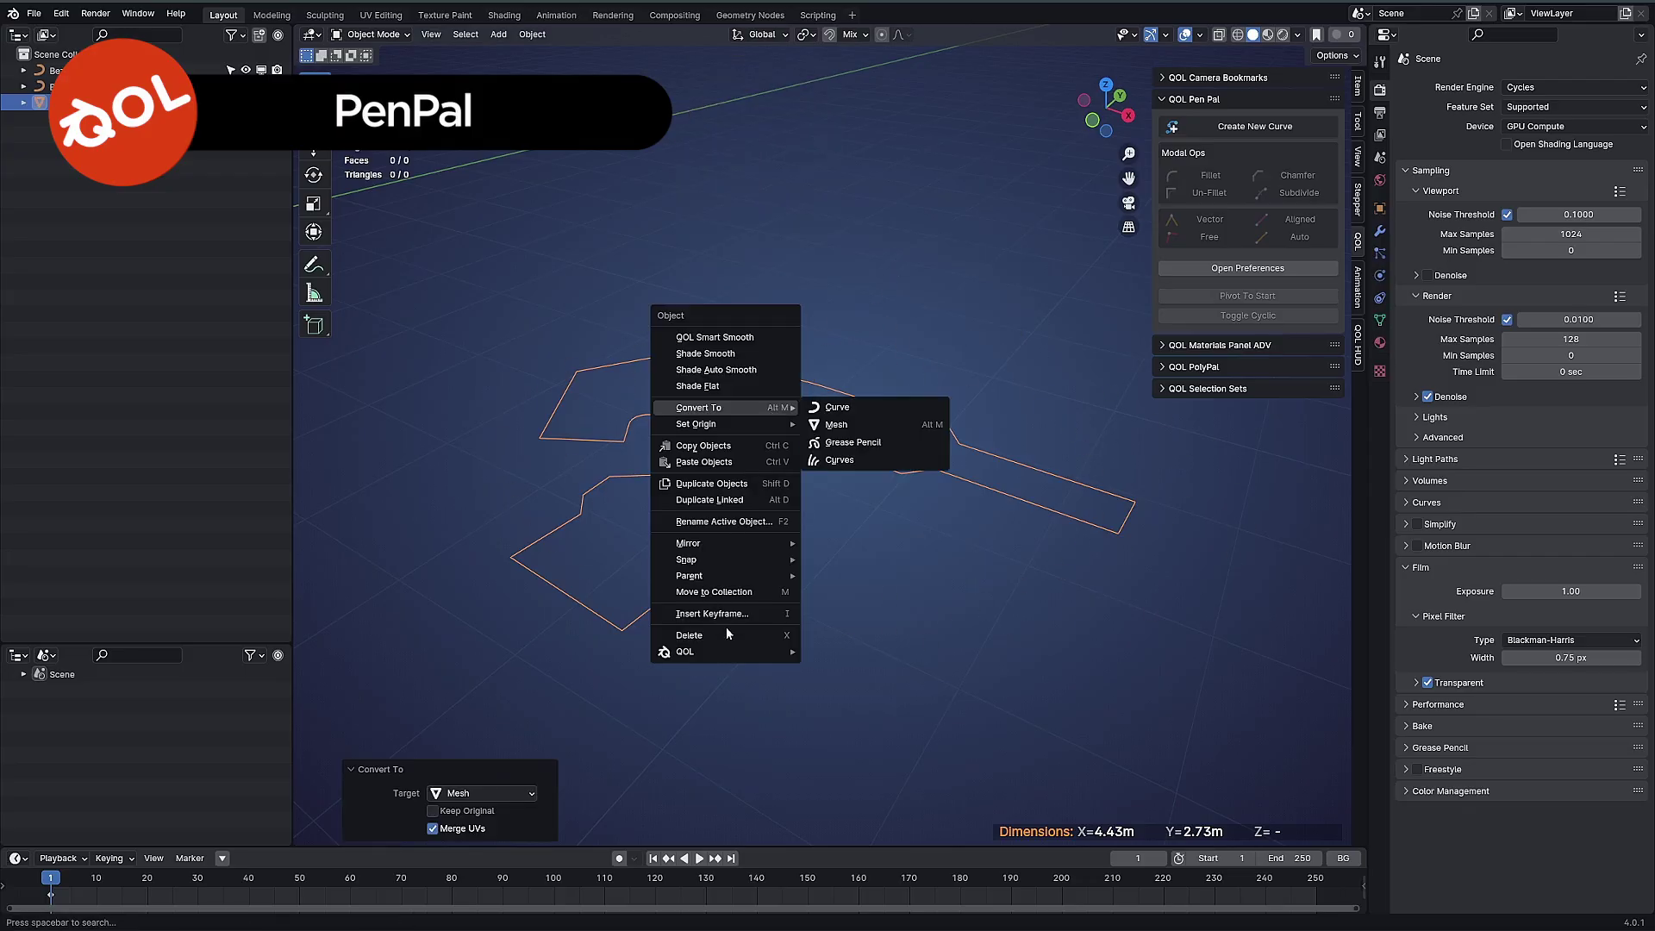
pyautogui.moveTo(750, 651)
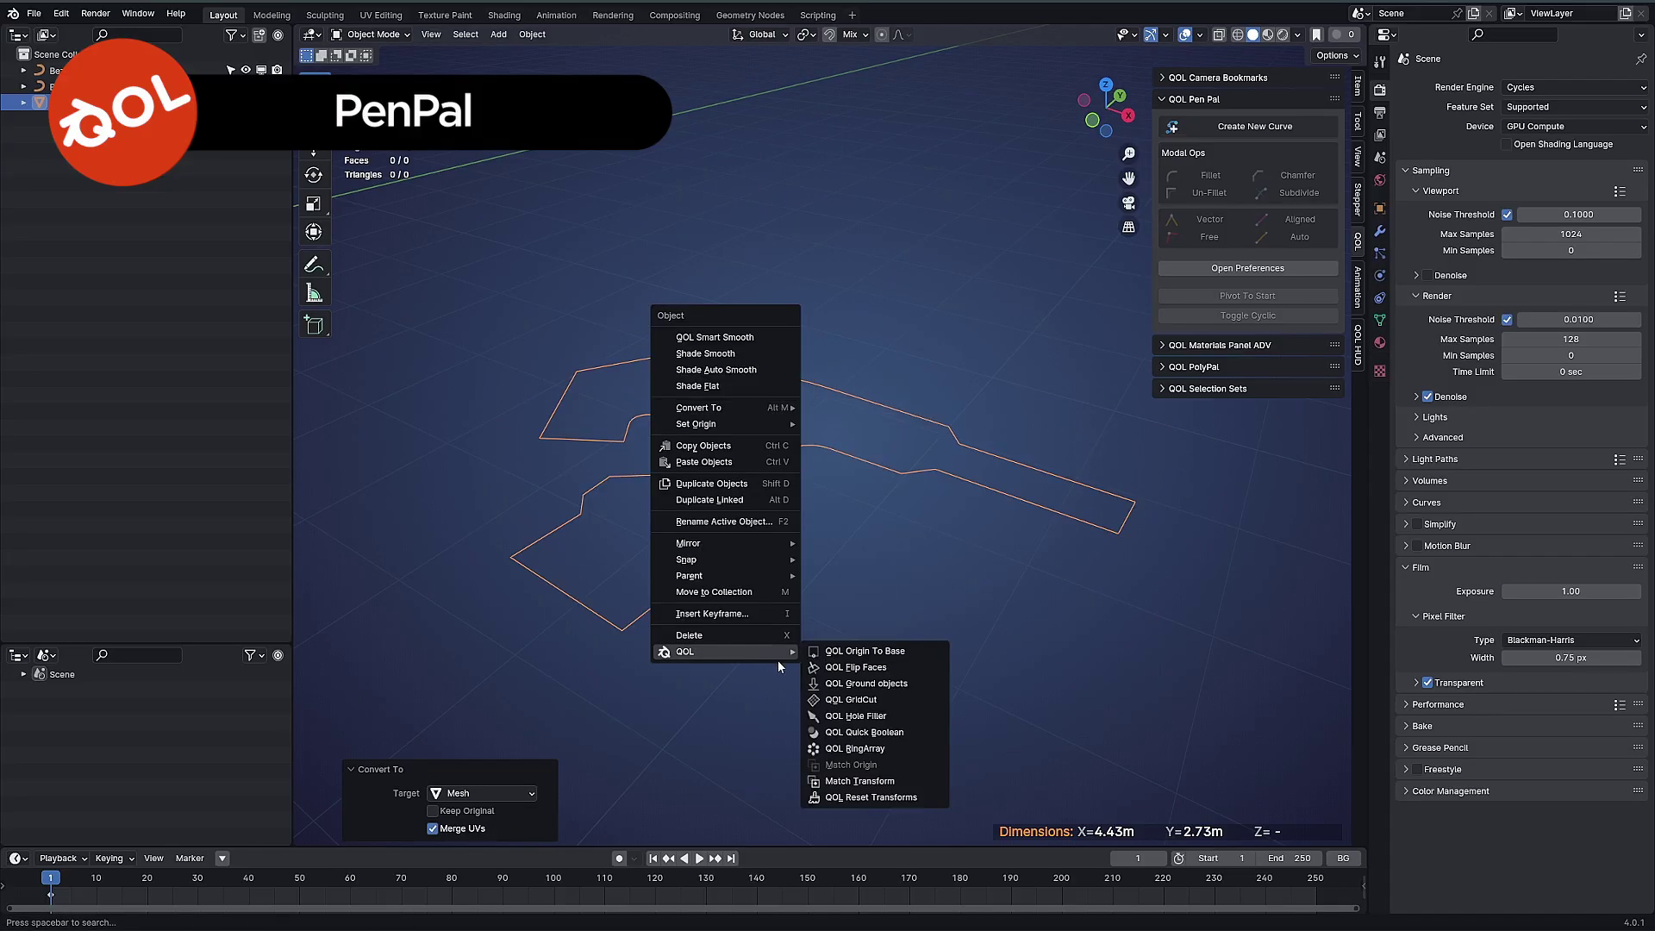
pyautogui.click(859, 718)
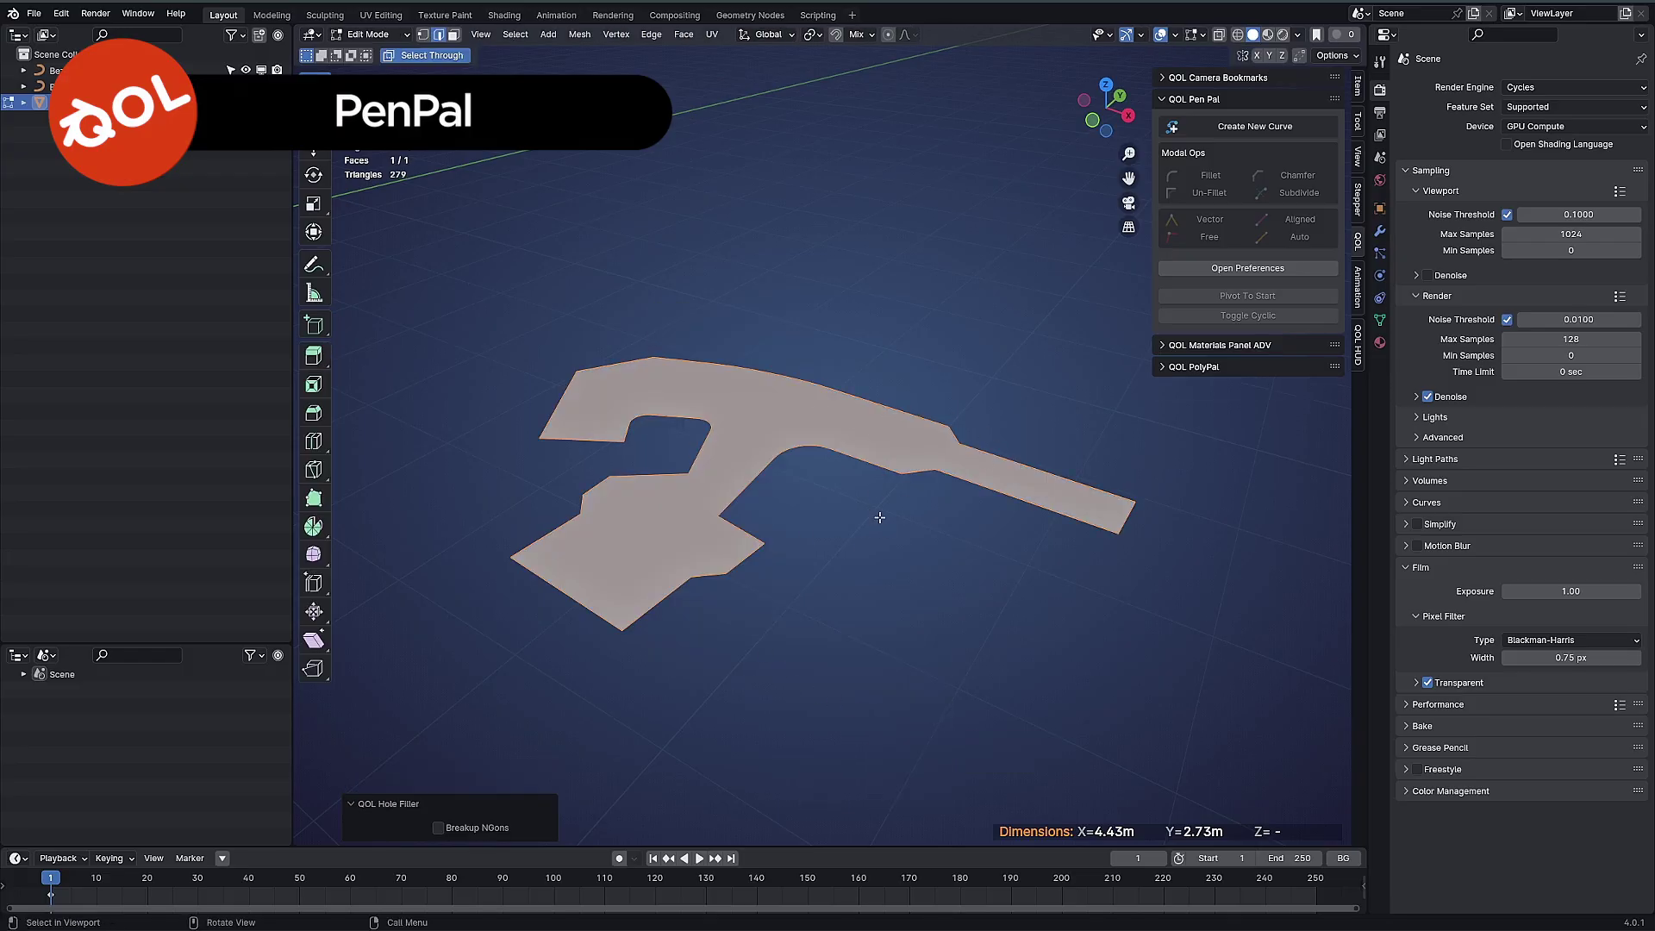